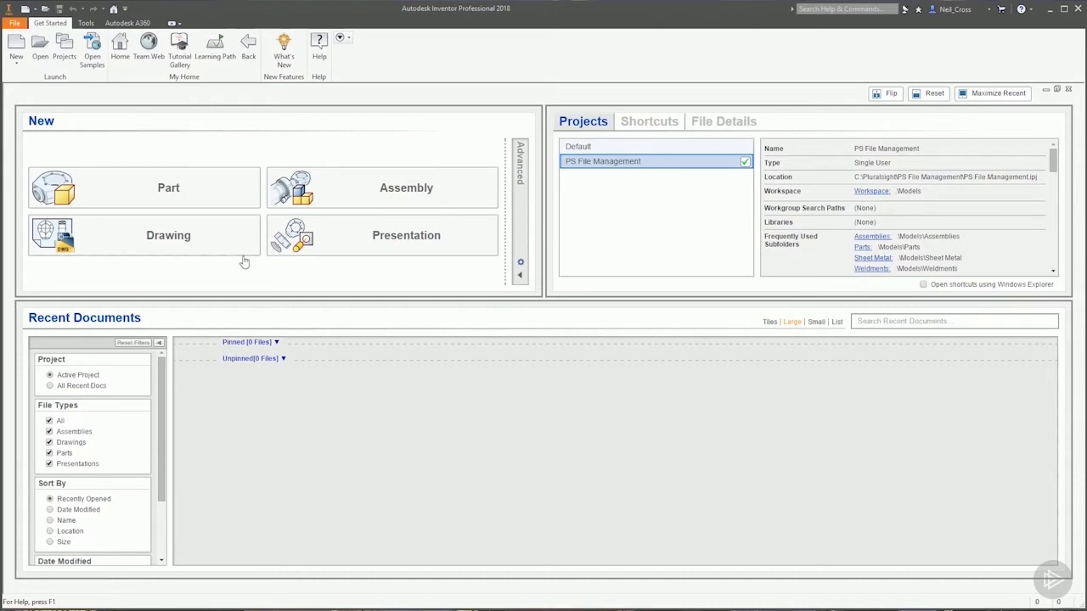
Step: Open the Create New File dialog to see the default Part, Assembly, Drawing and Presentation templates
left_click(17, 44)
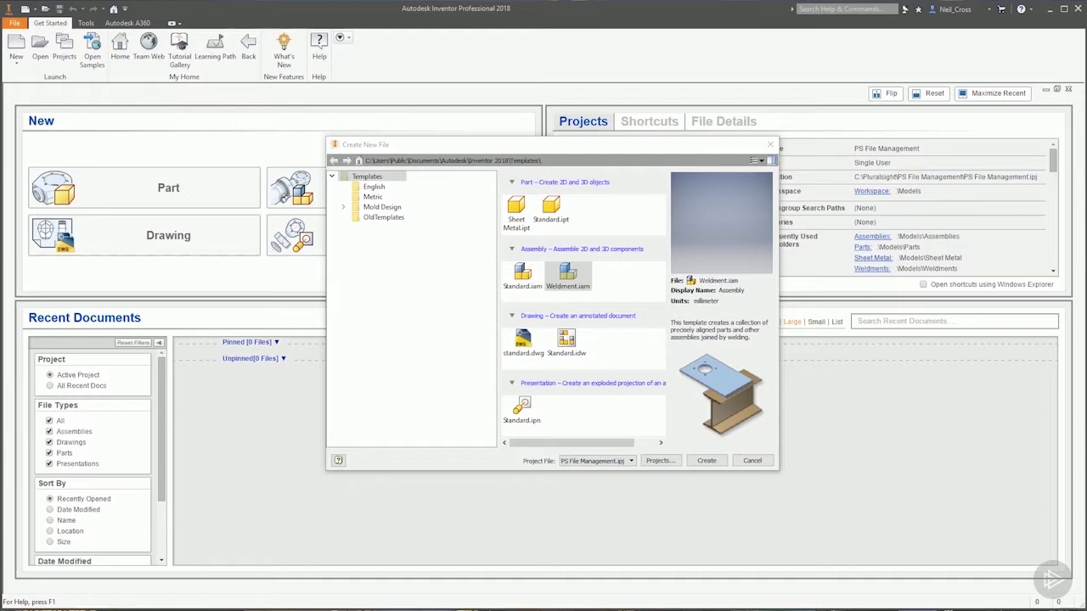
Step: Browse to C:\Users\Public\Public Documents\Autodesk\Inventor 2018\Templates and select Sheet Metal.ipt through Weldment.iam
left_click_drag(1086, 142, 487, 213)
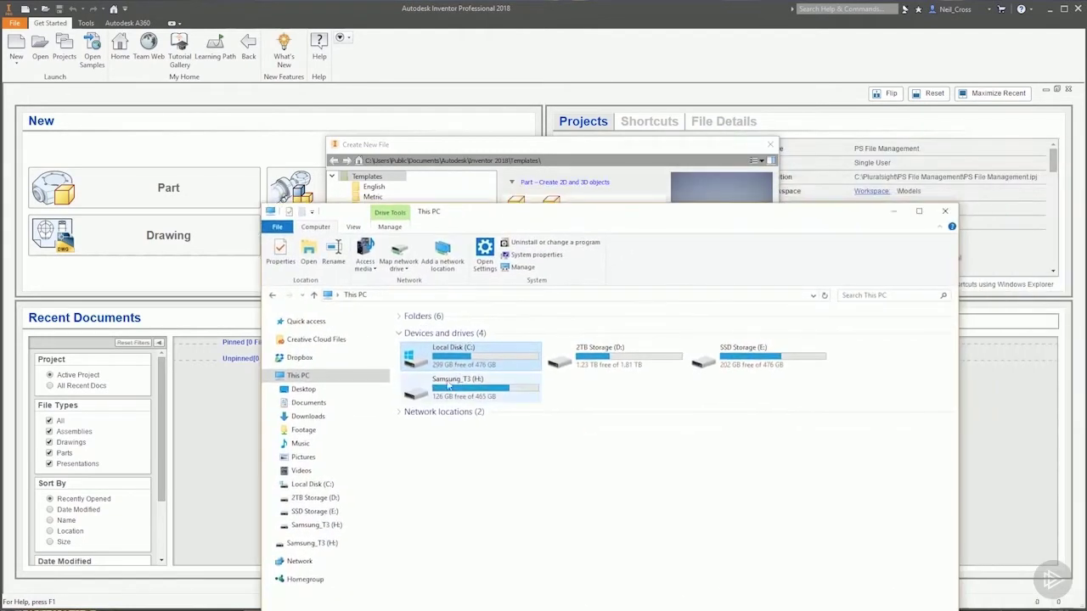
double_click(457, 365)
double_click(433, 436)
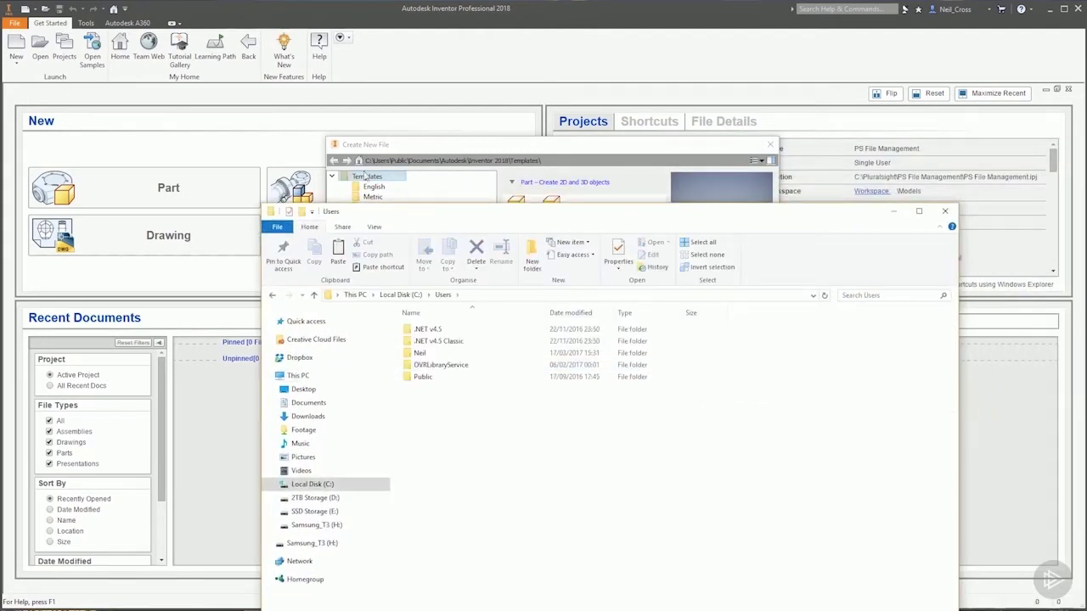
double_click(423, 377)
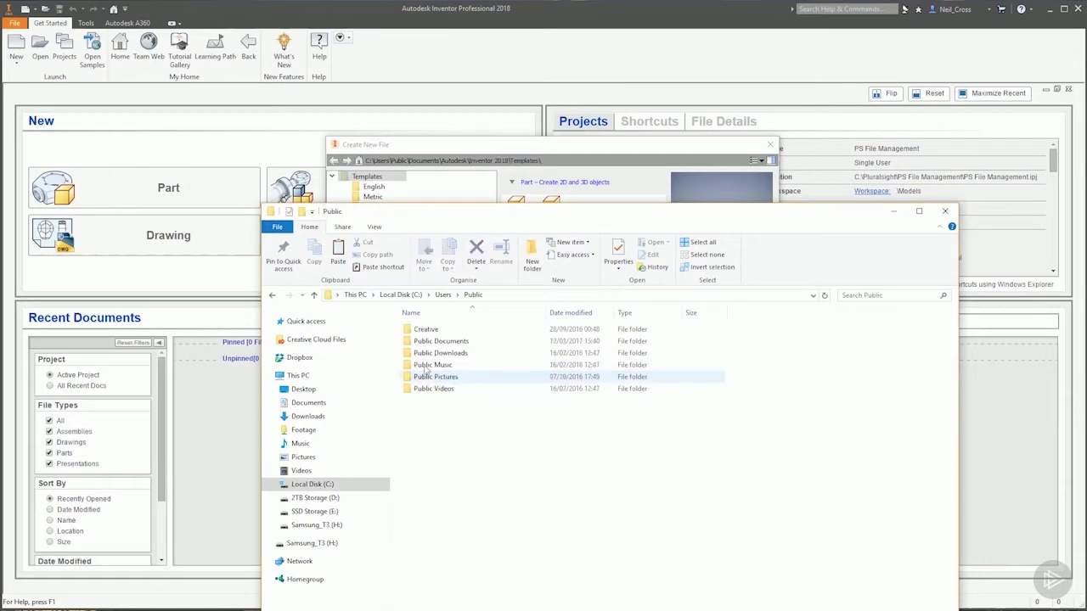
double_click(434, 341)
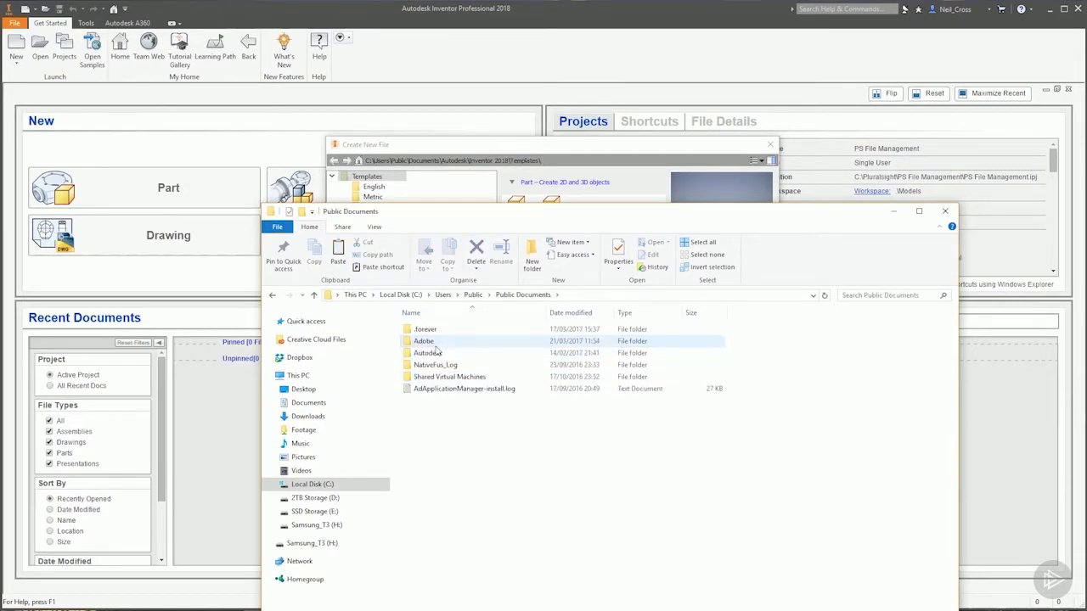
double_click(429, 352)
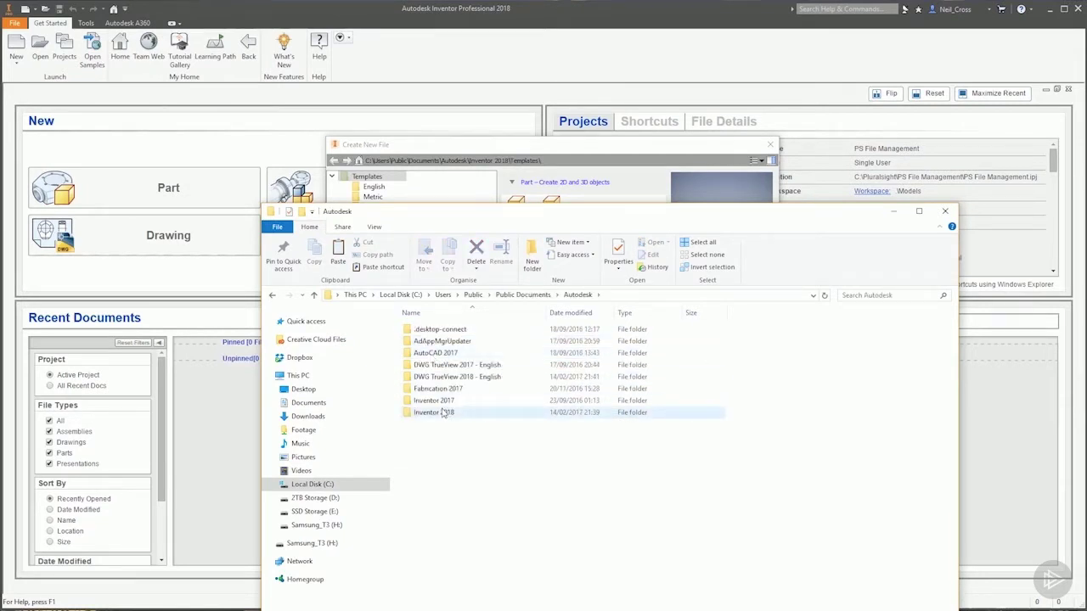
left_click(435, 412)
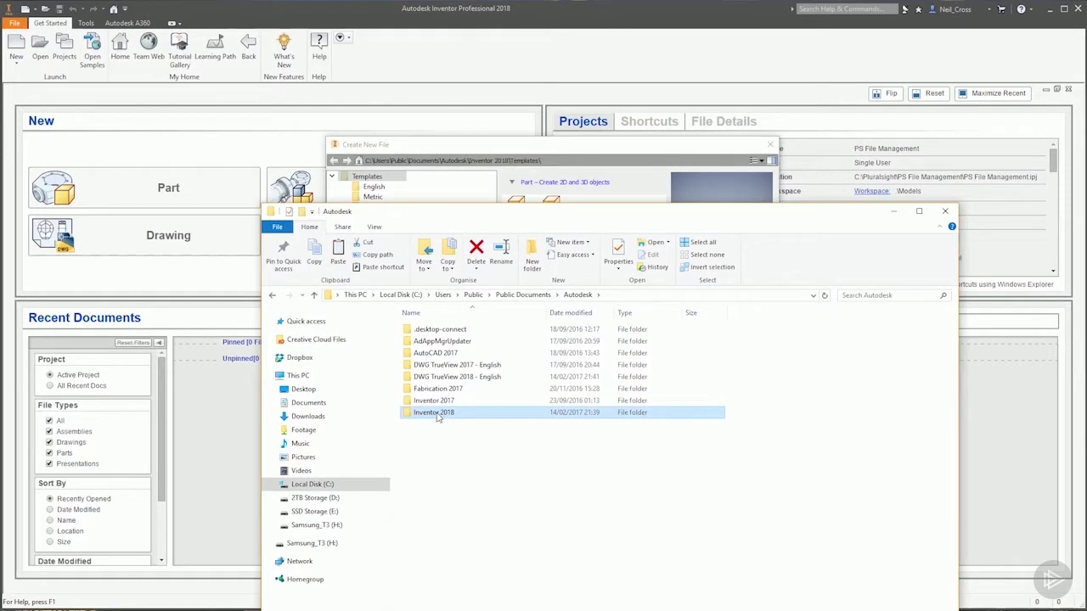
double_click(436, 415)
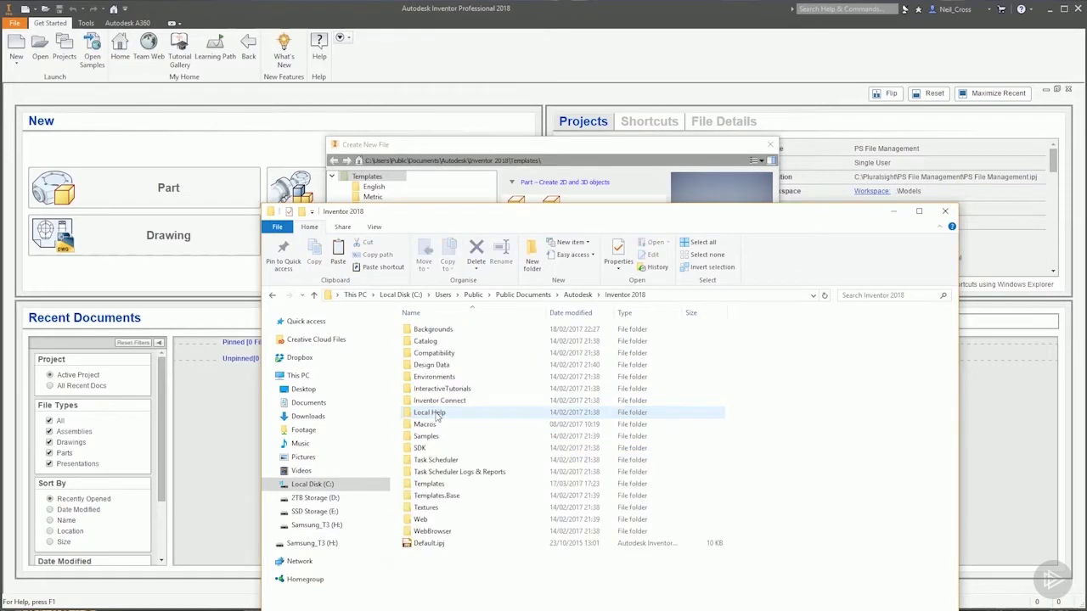
left_click(431, 486)
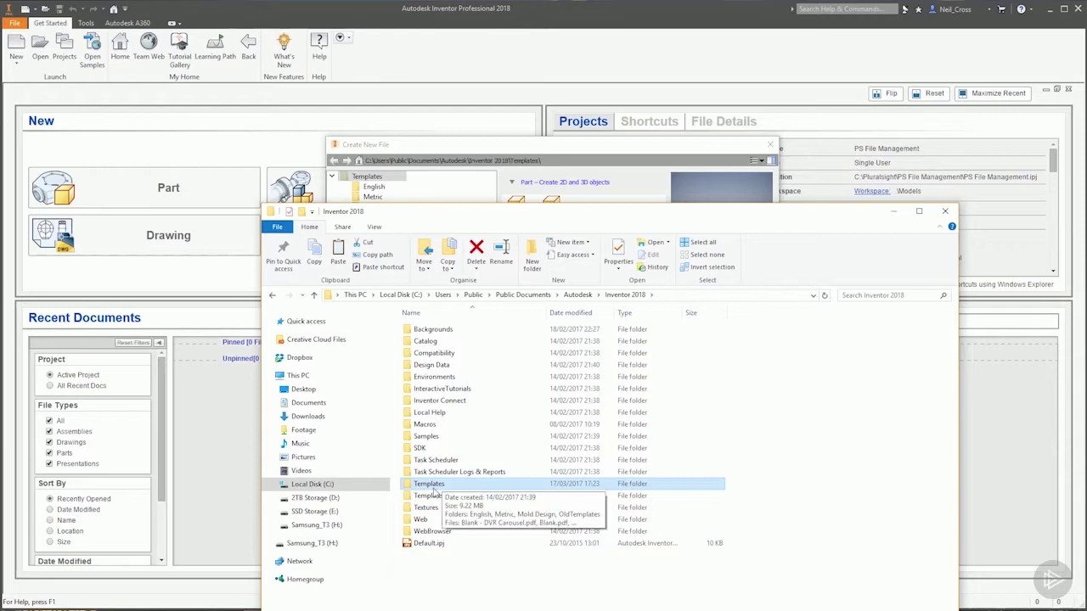
double_click(422, 487)
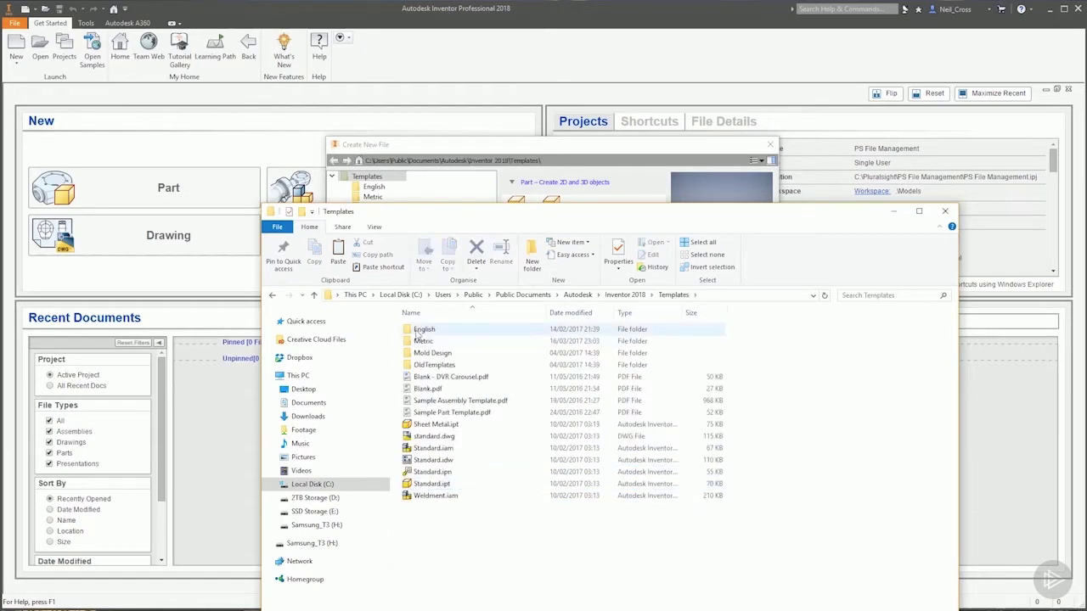
left_click(426, 427)
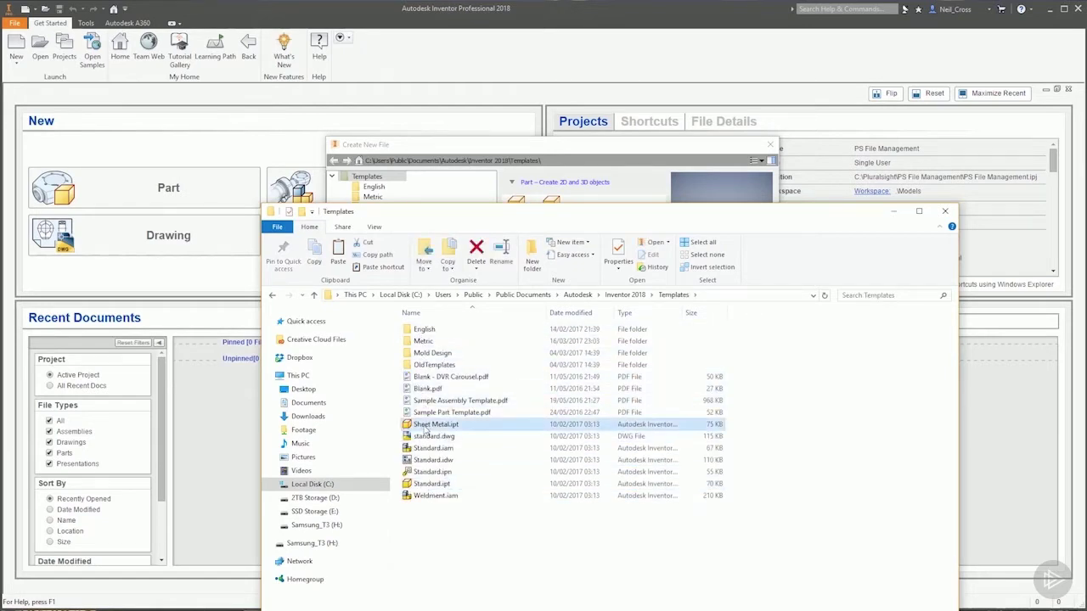
left_click(435, 495, "shift")
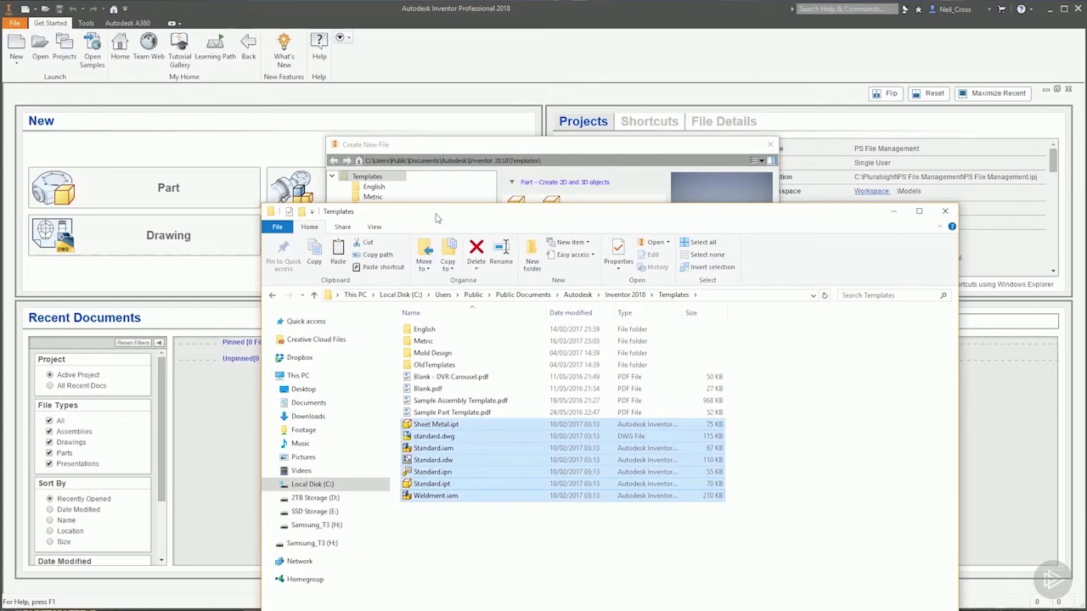
Step: Place Explorer beside the Create New File dialog and select Standard.idw, then Standard.ipt
left_click_drag(435, 212, 792, 115)
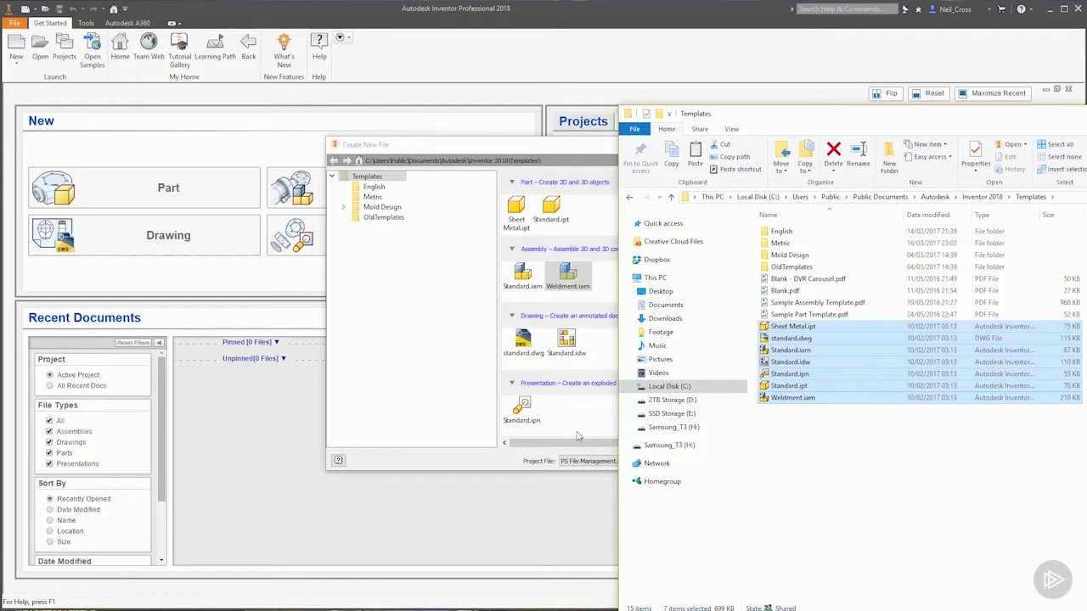
left_click(782, 448)
left_click(791, 365)
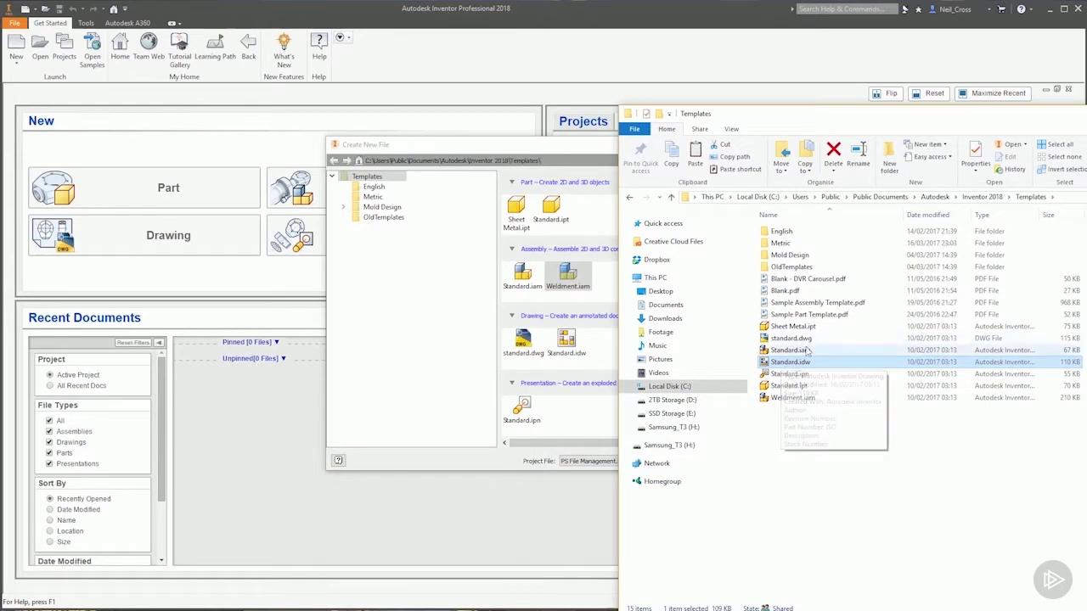
mouse_move(792, 351)
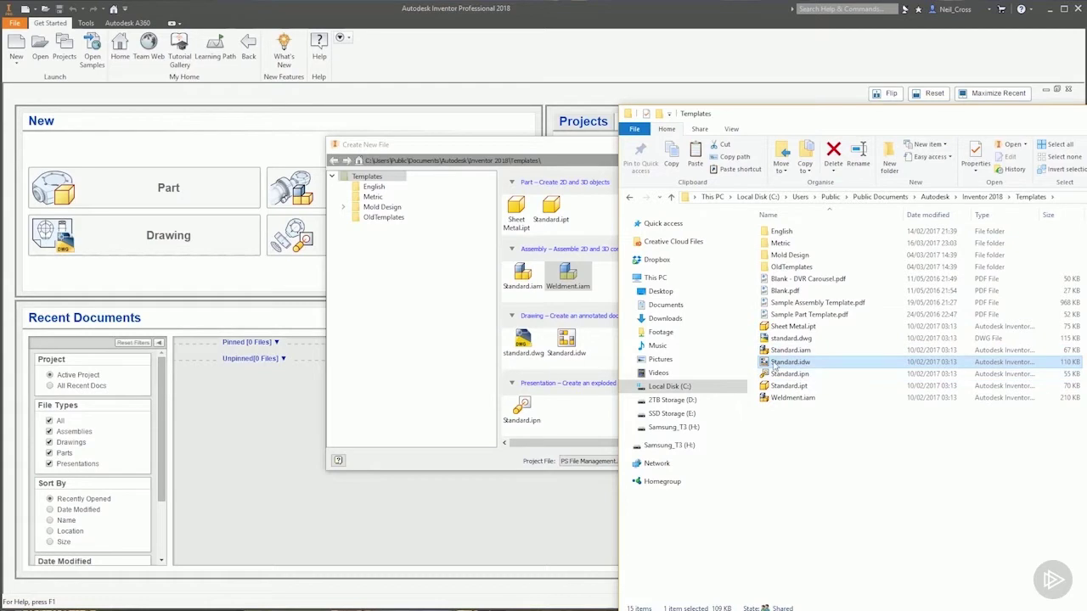
mouse_move(761, 363)
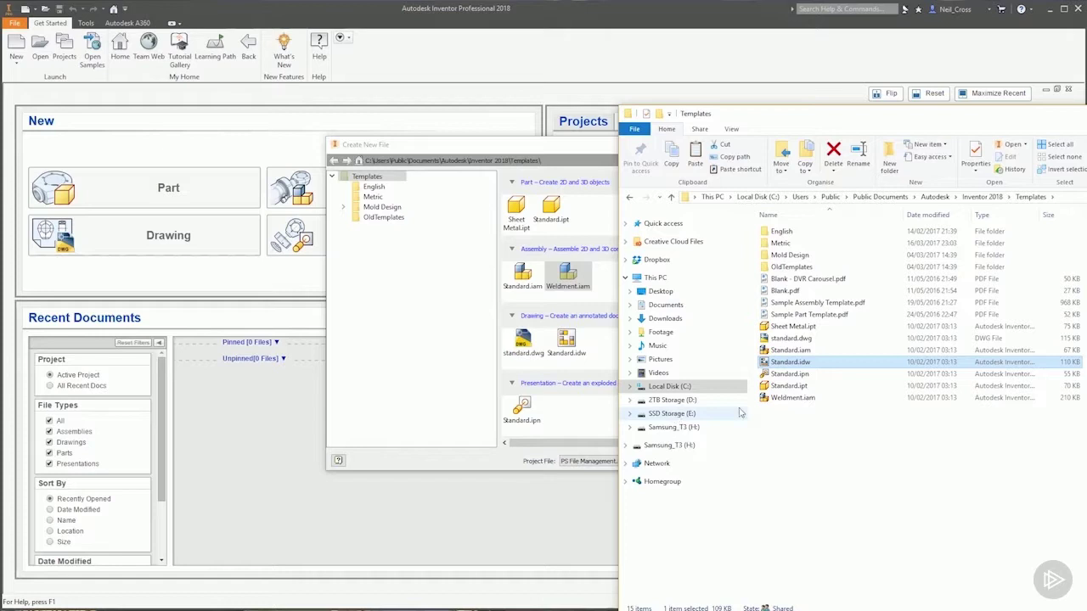
left_click(787, 387)
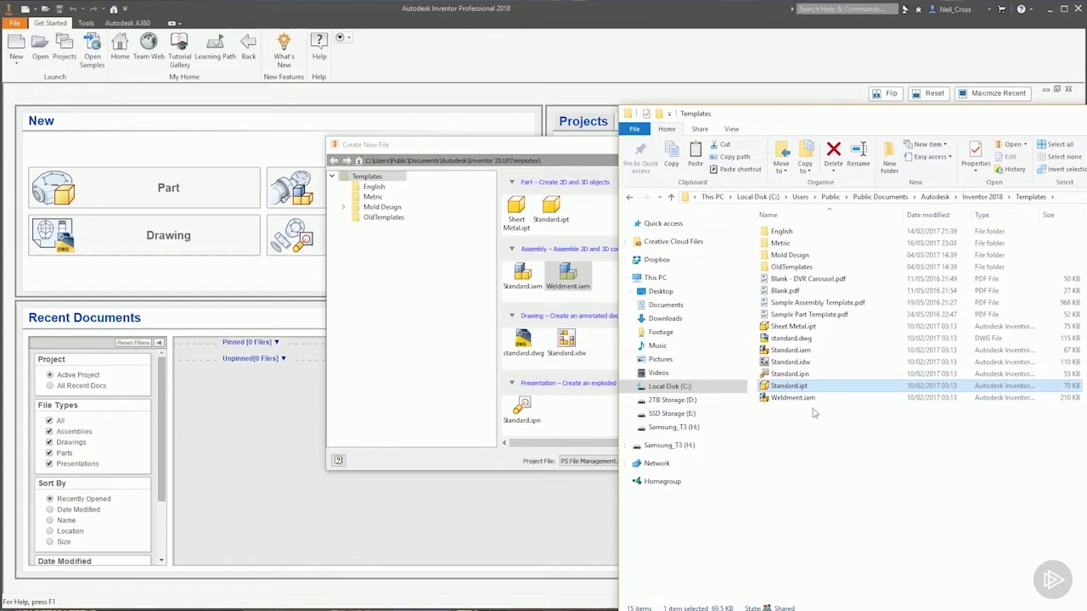
left_click(783, 233)
left_click(781, 244)
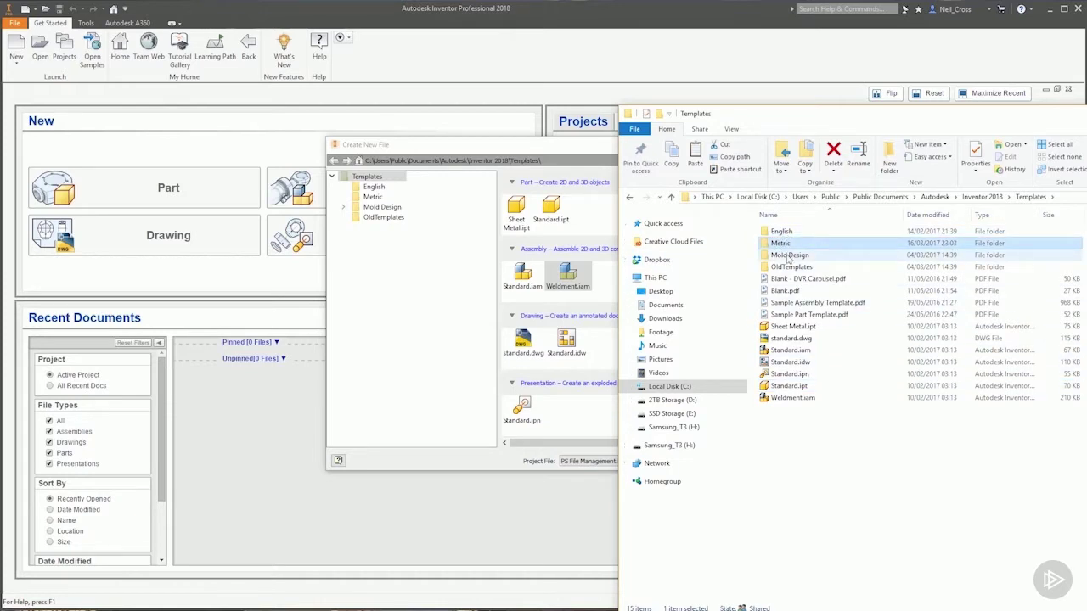
left_click(788, 256)
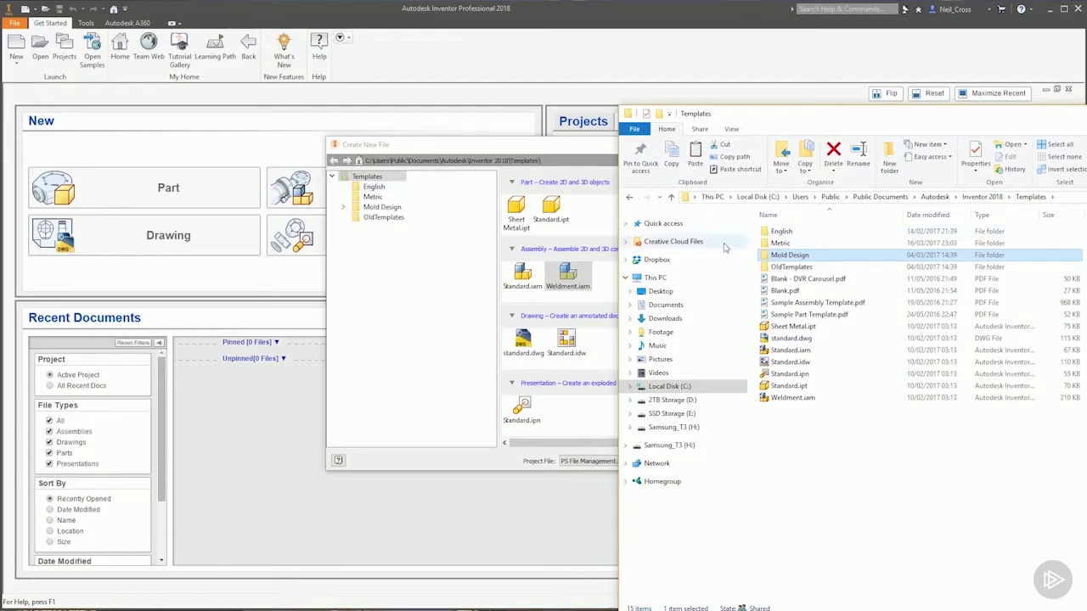
double_click(781, 231)
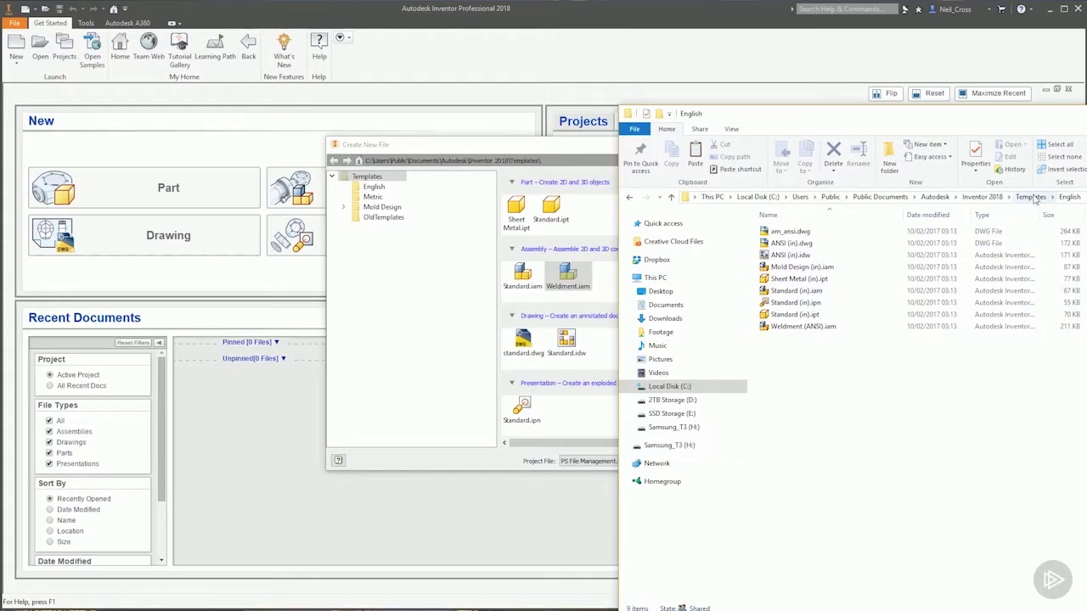
left_click(1030, 197)
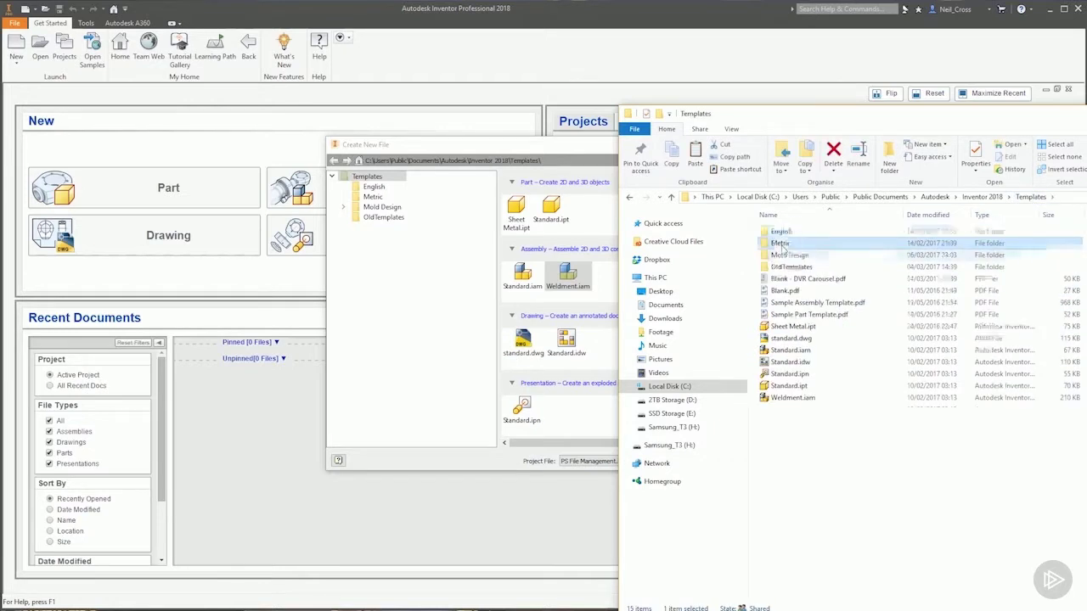
double_click(780, 244)
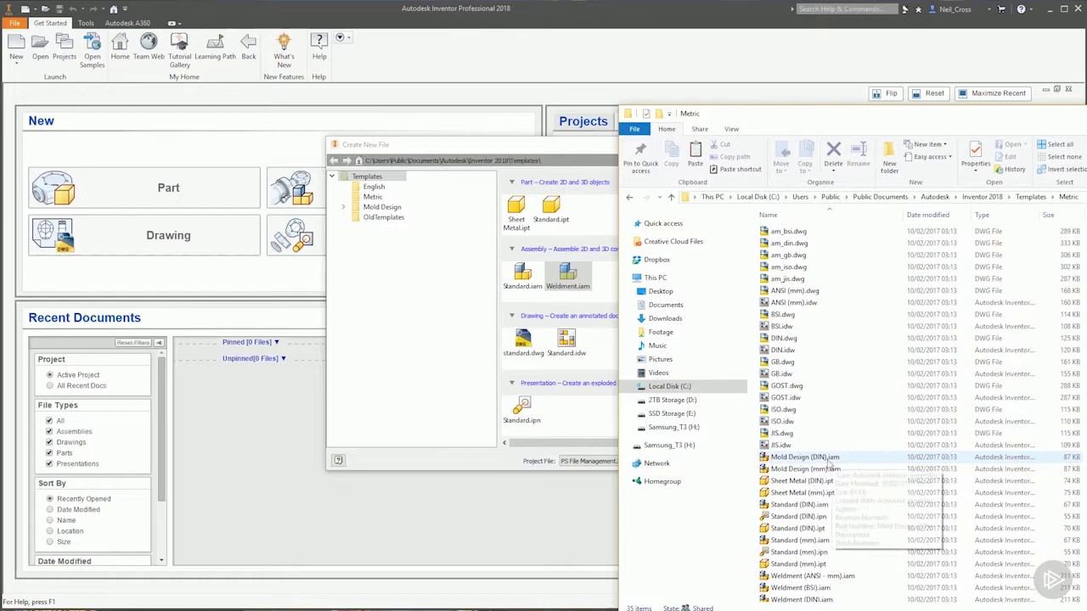
mouse_move(826, 464)
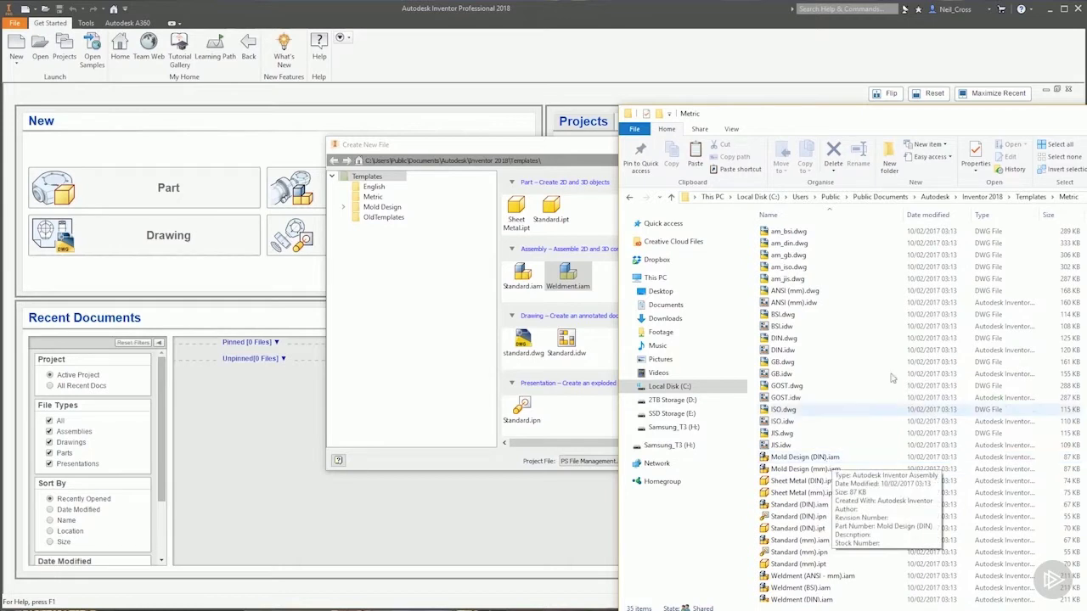
left_click(1030, 196)
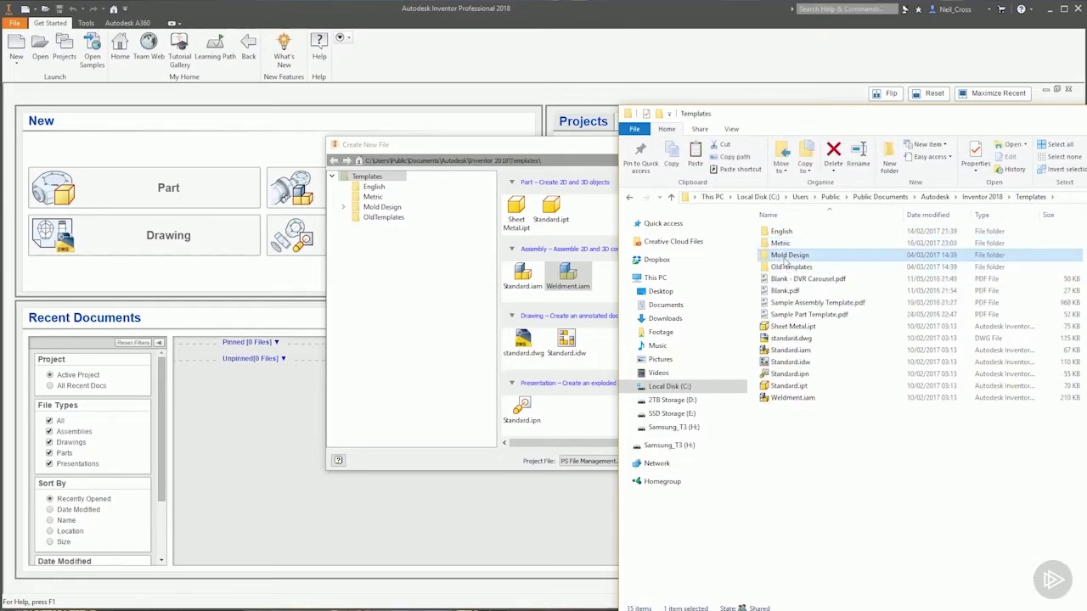
double_click(785, 254)
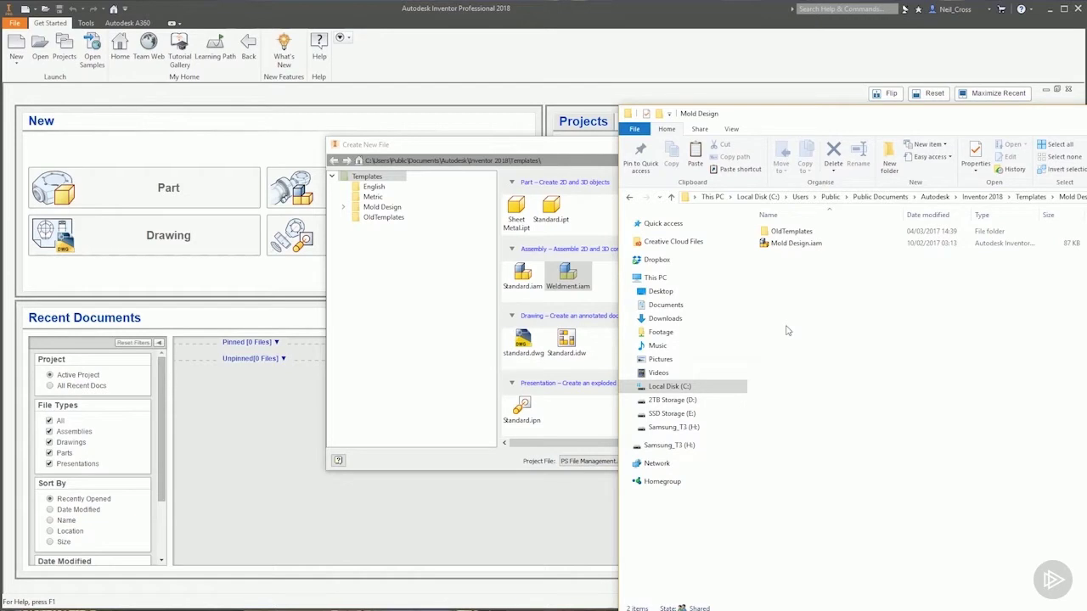
key("alt+Up")
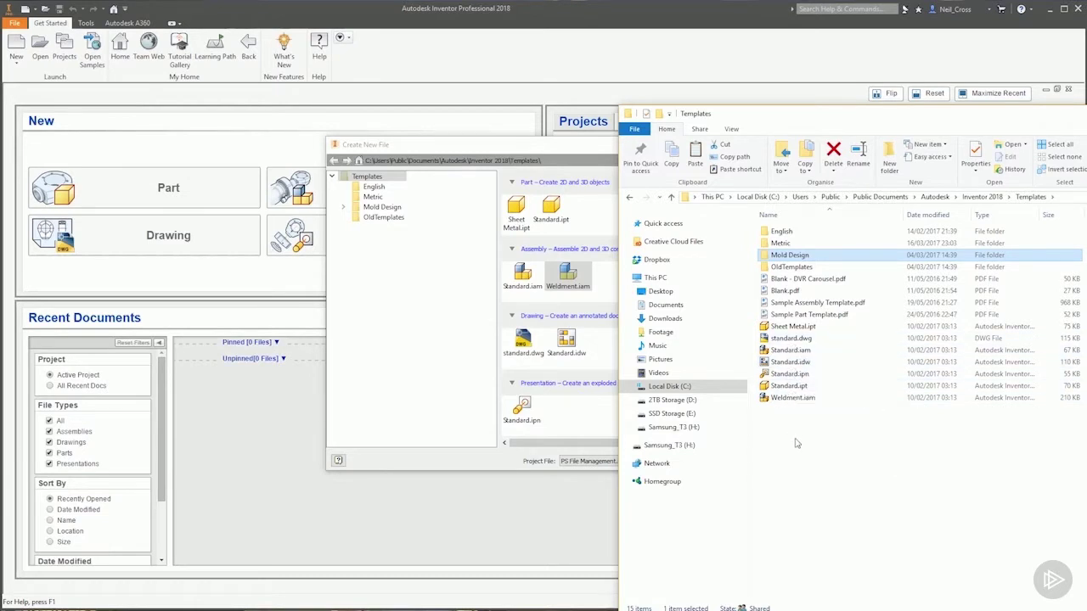
Step: Duplicate Standard.idw in the Templates folder as Standard - Copy.idw
left_click(763, 365)
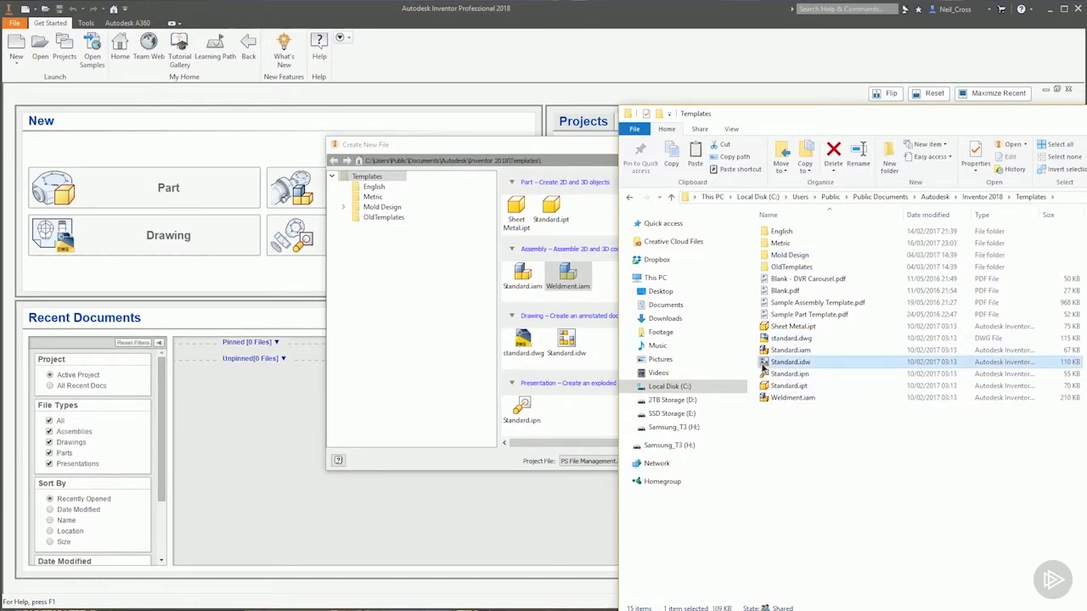
right_click_drag(763, 363, 808, 437)
left_click(839, 469)
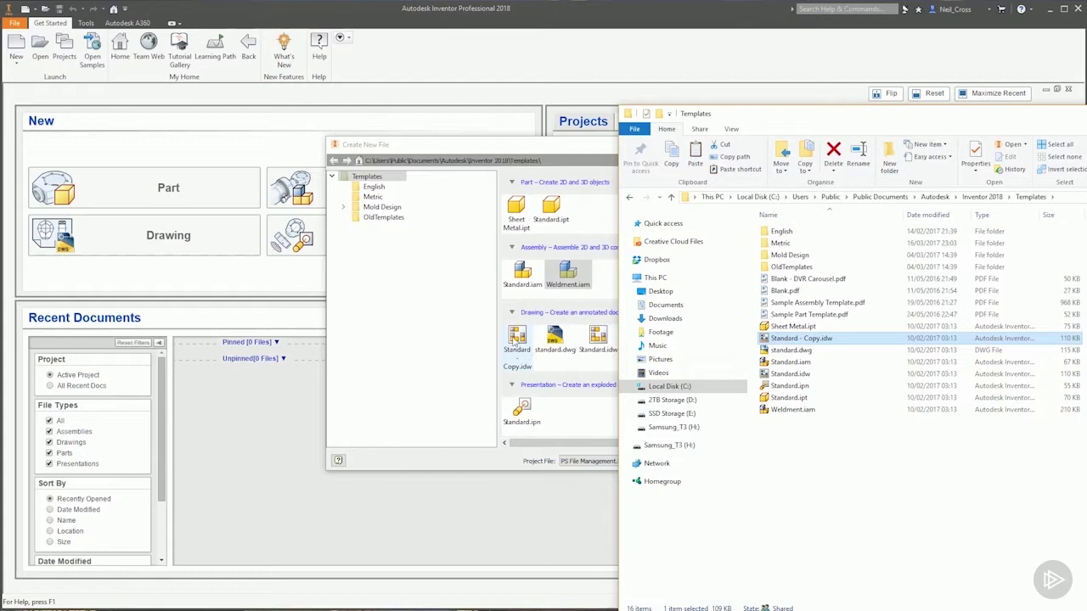
left_click(567, 279)
Step: Rename the copied file to My Template.idw
left_click(893, 342)
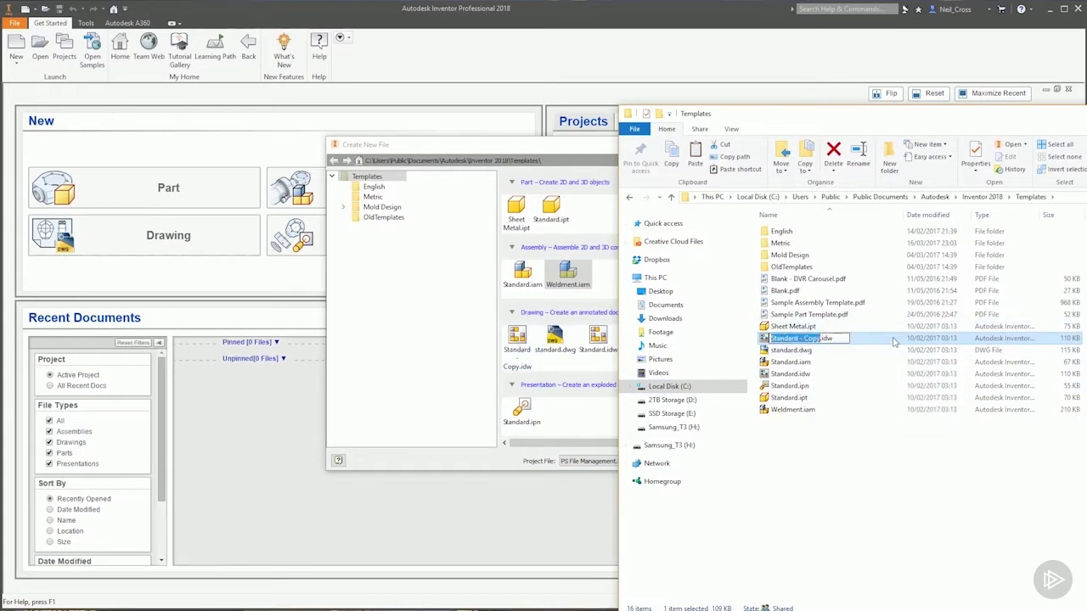
type("My T")
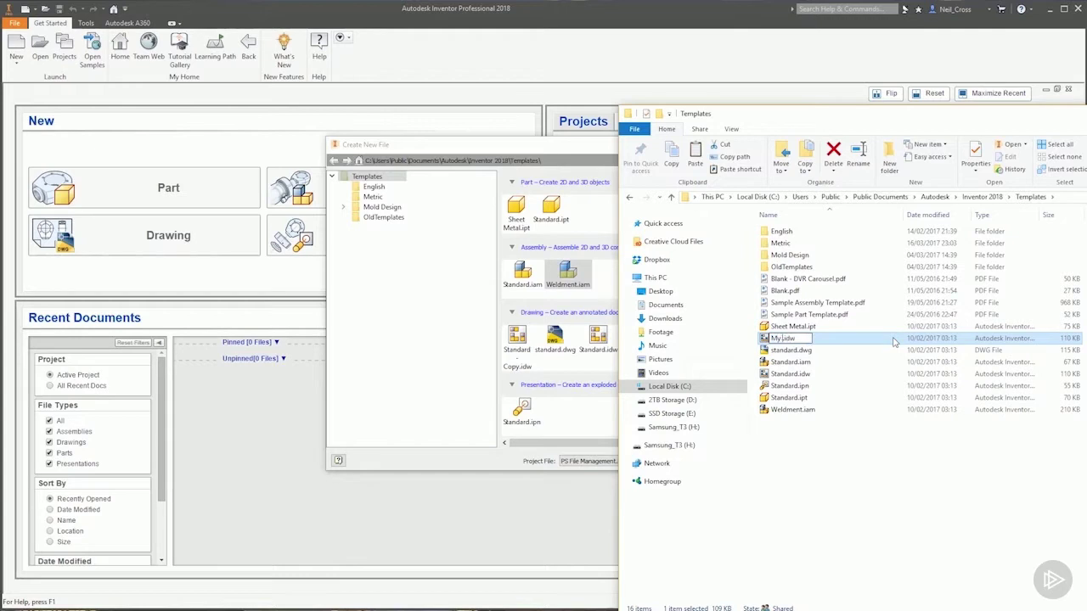
type("emplate")
key("Return")
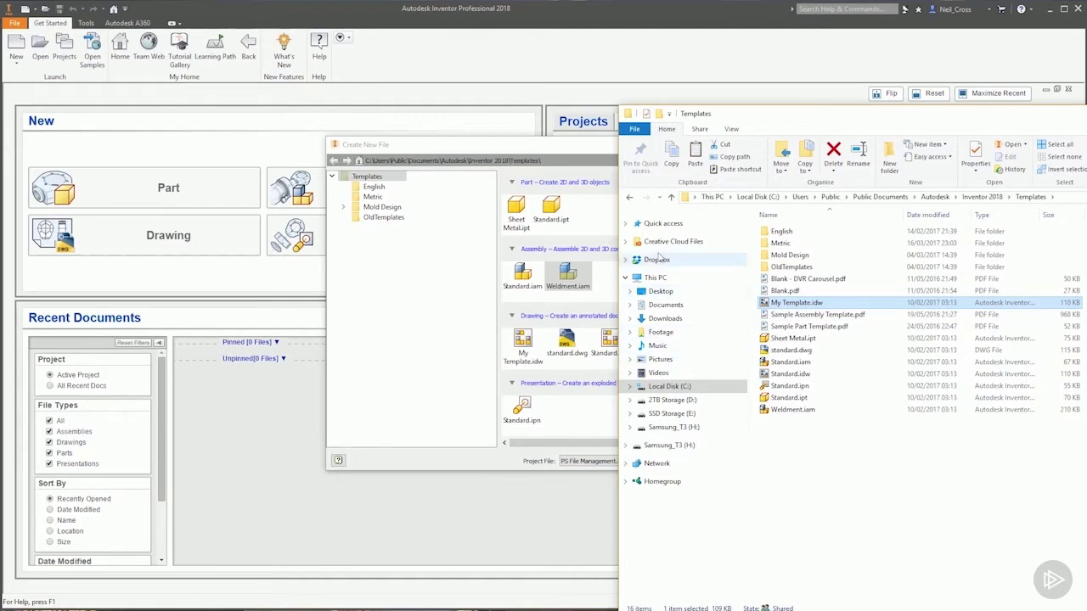
Step: Close Create New File, view Configure Default Template under Application Options' File settings, then cancel out
left_click(582, 149)
left_click(774, 146)
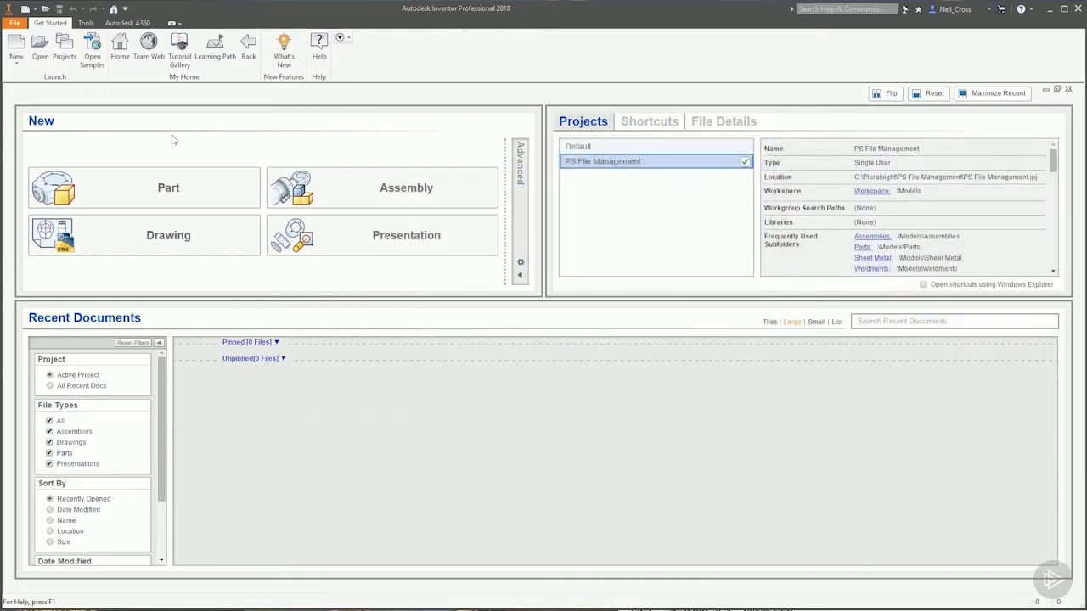
left_click(13, 23)
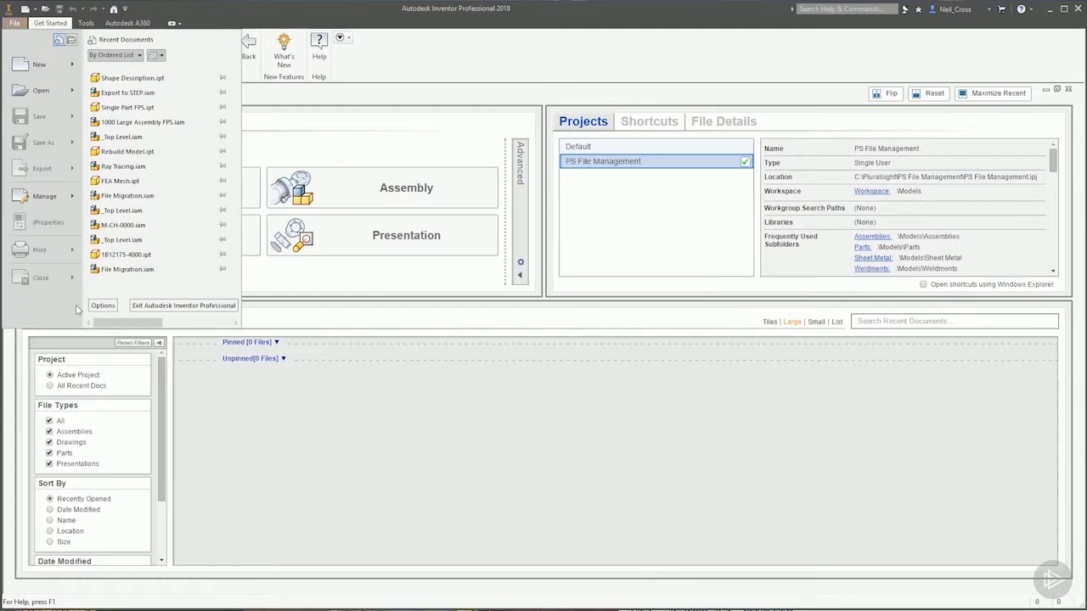
left_click(103, 304)
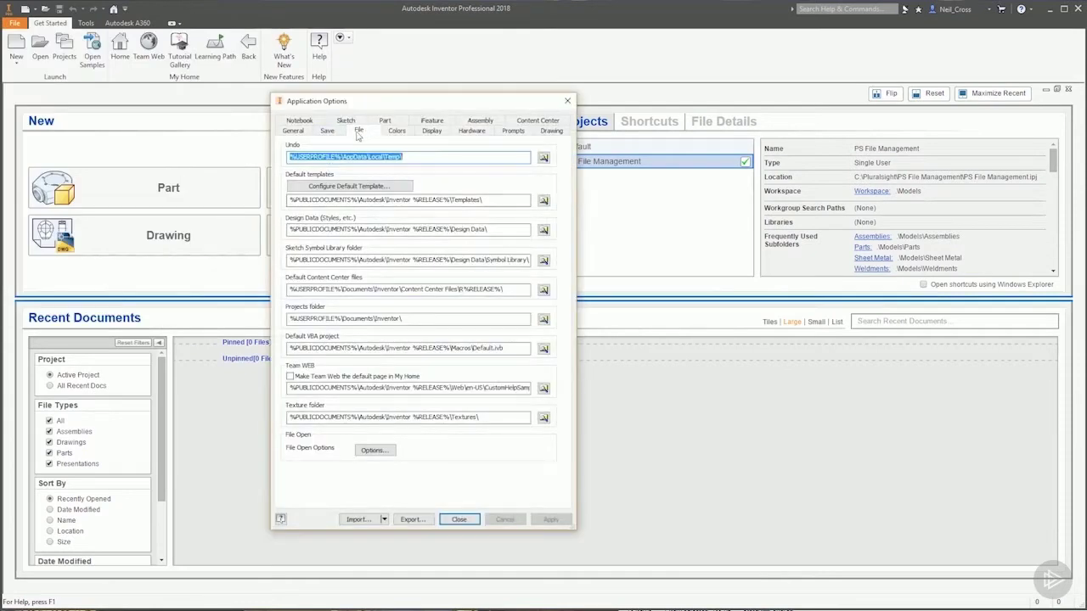
left_click(359, 134)
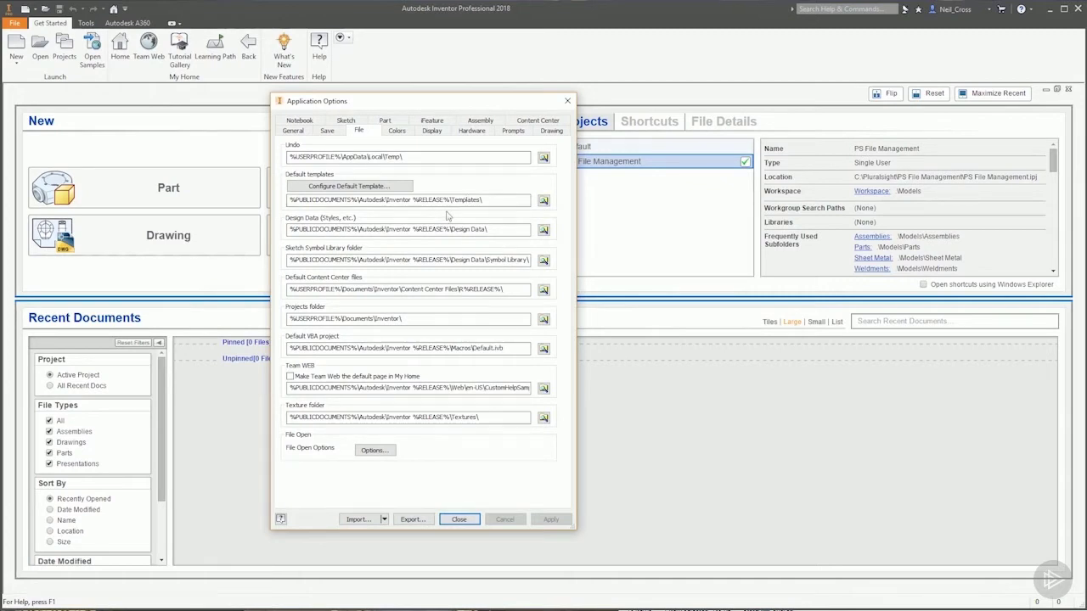
left_click(344, 187)
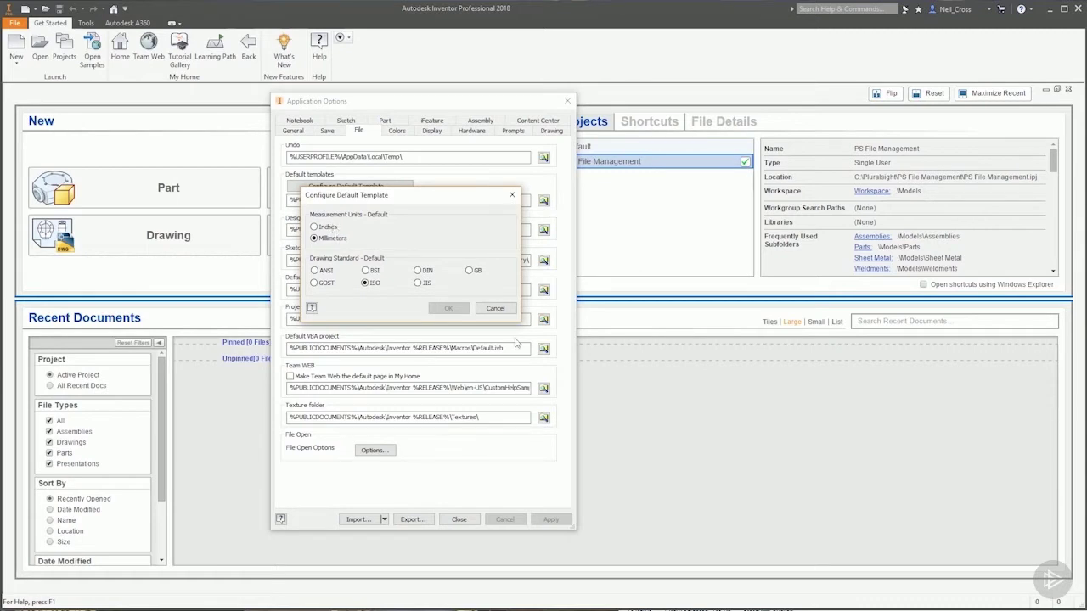
left_click(495, 308)
left_click(567, 101)
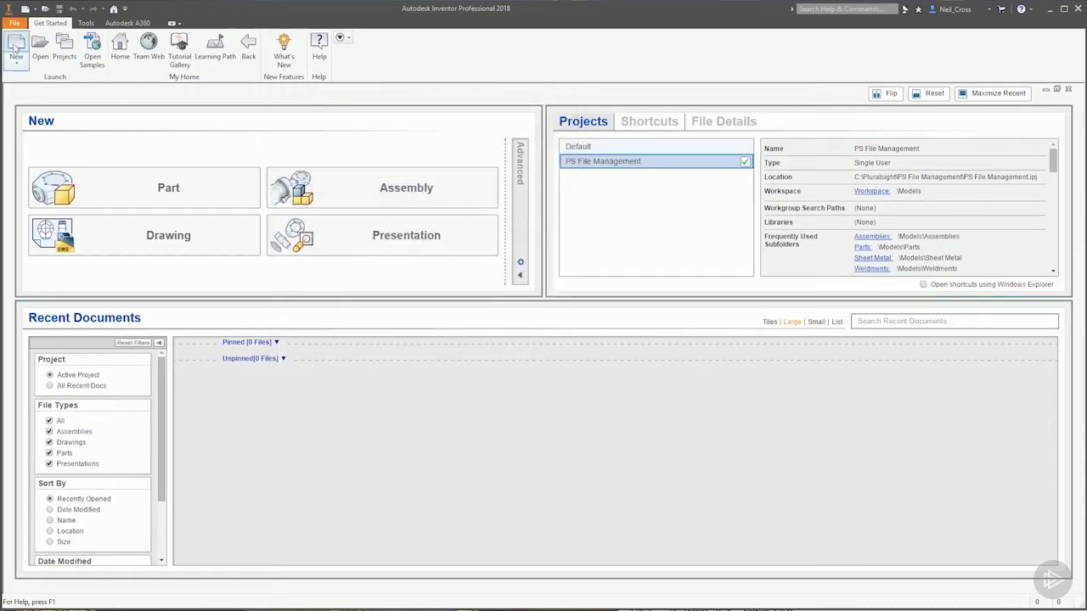
left_click(17, 47)
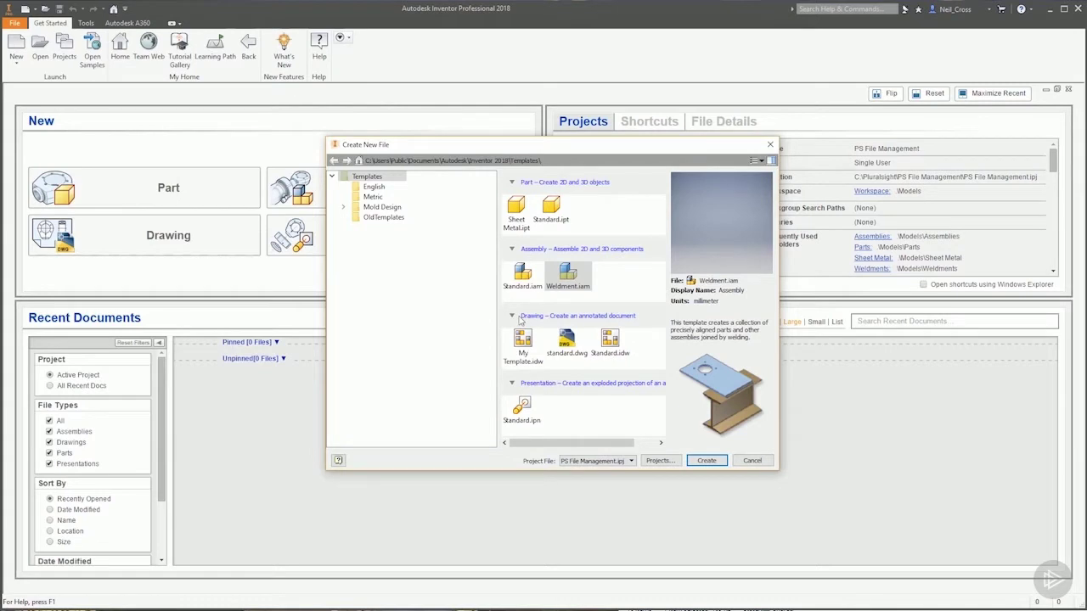
left_click(770, 145)
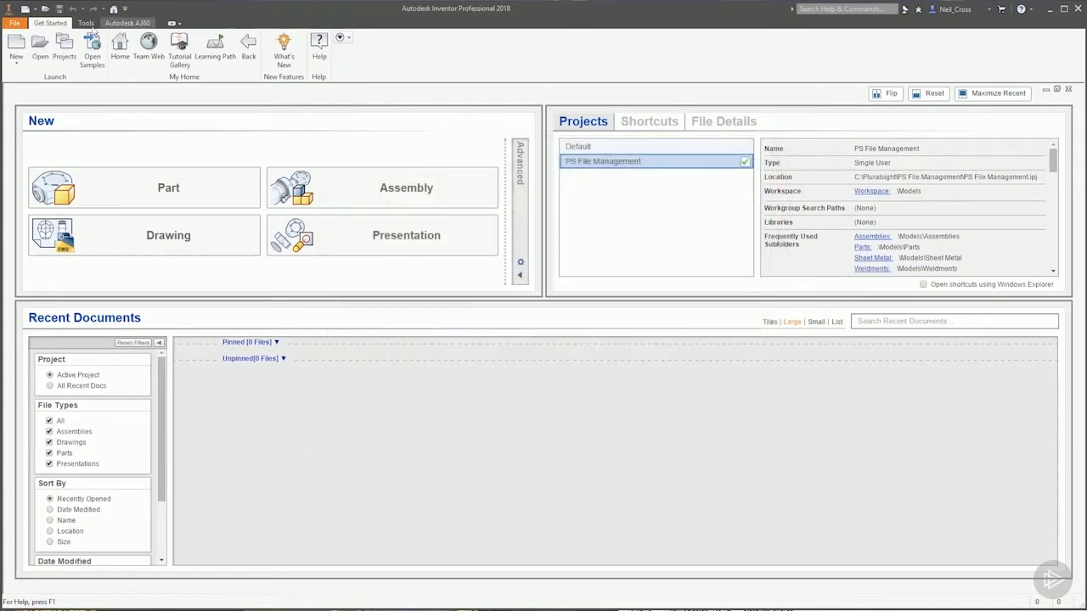
Step: Reconfigure the default templates to Inches and overwrite the existing standard templates
left_click(13, 24)
left_click(103, 309)
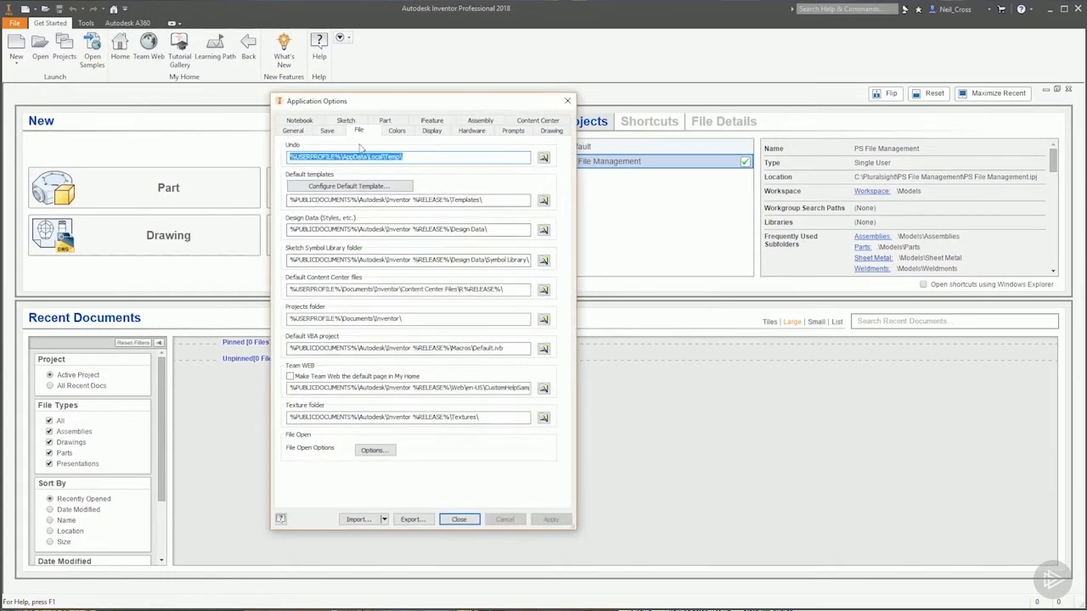
left_click(346, 186)
left_click(327, 227)
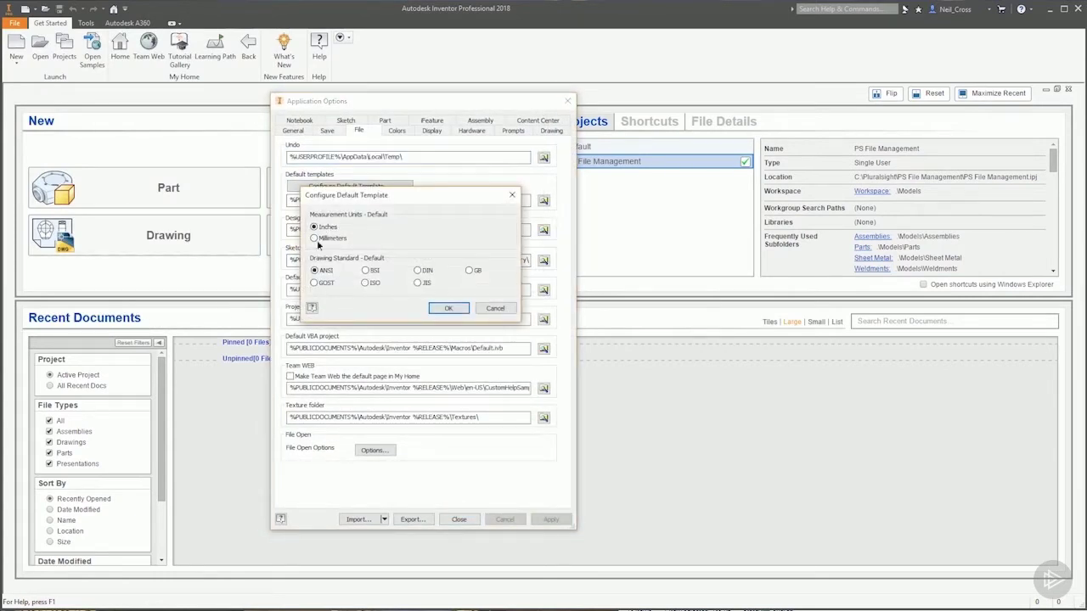
left_click(448, 309)
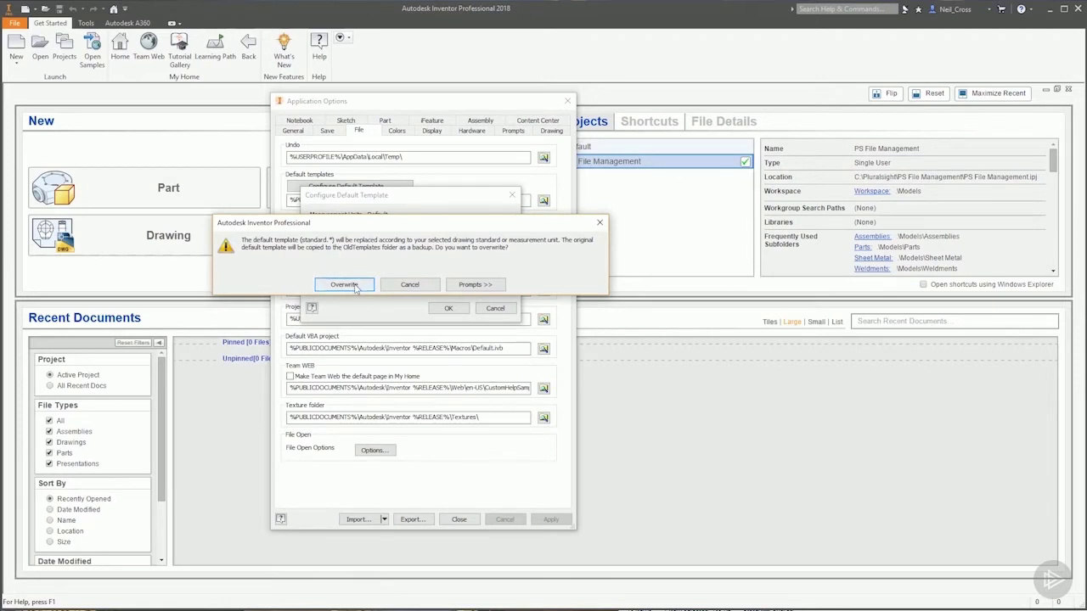
left_click(351, 284)
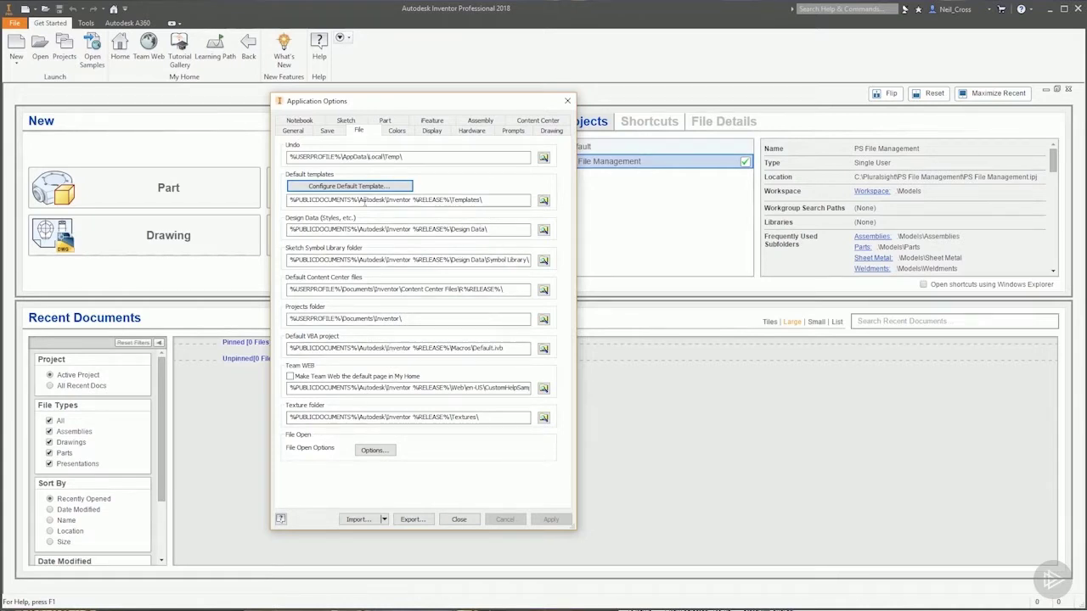
key("Tab")
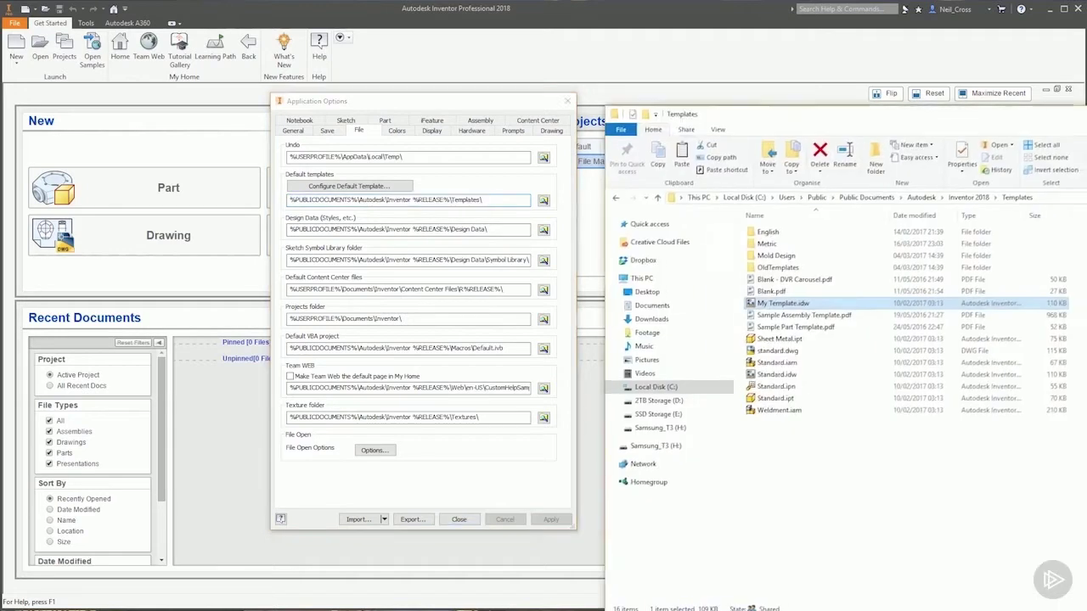
Step: Move Explorer over the Options dialog and marquee-select the seven standard template files
left_click_drag(1085, 109, 873, 65)
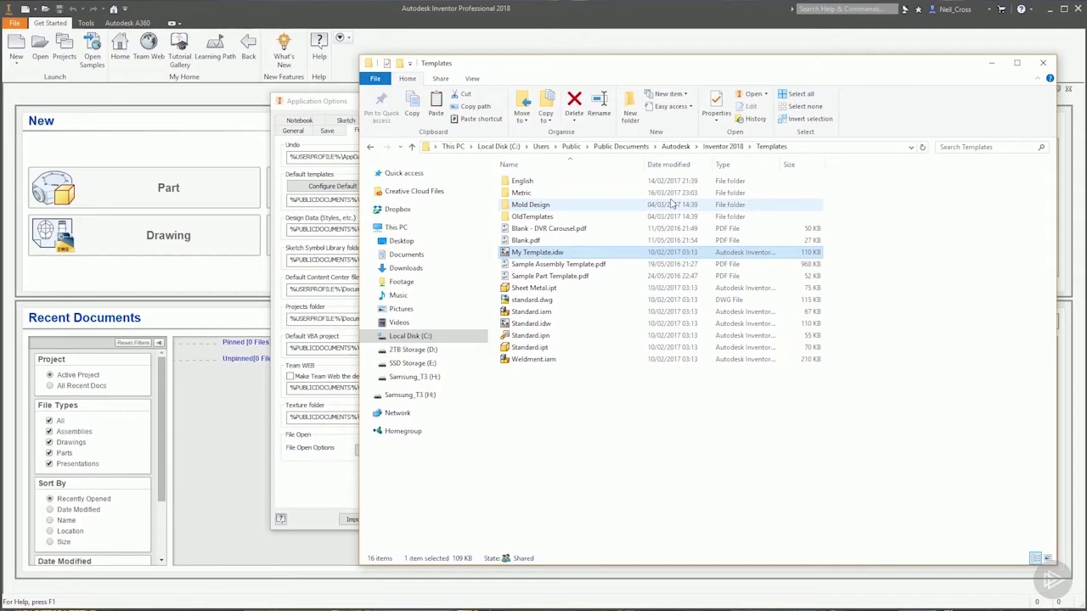
left_click_drag(560, 399, 523, 285)
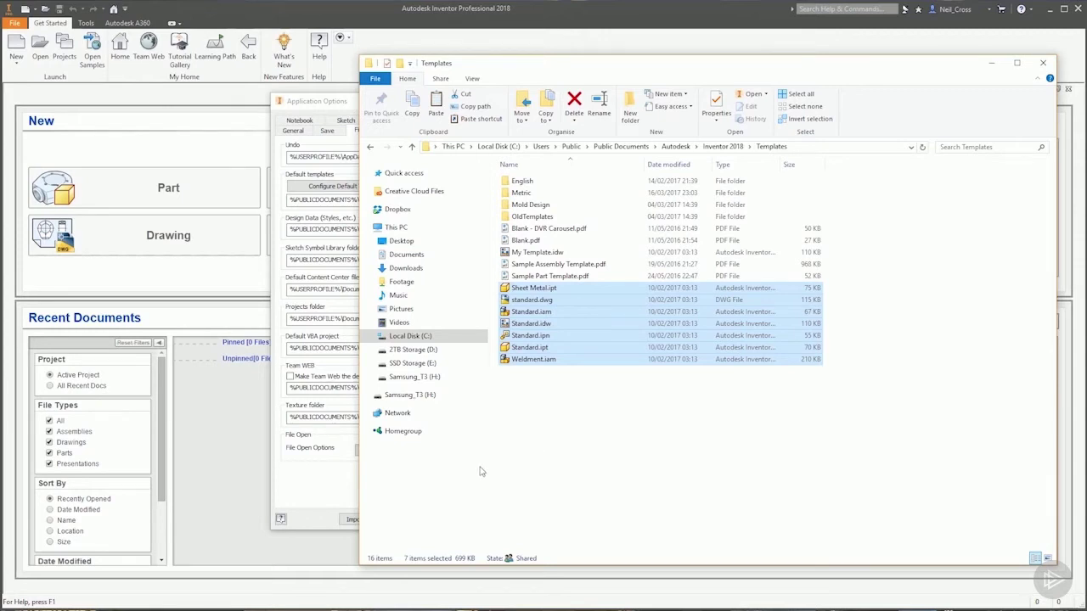
Step: Go up to the Inventor 2018 folder and copy the Templates folder
left_click(722, 146)
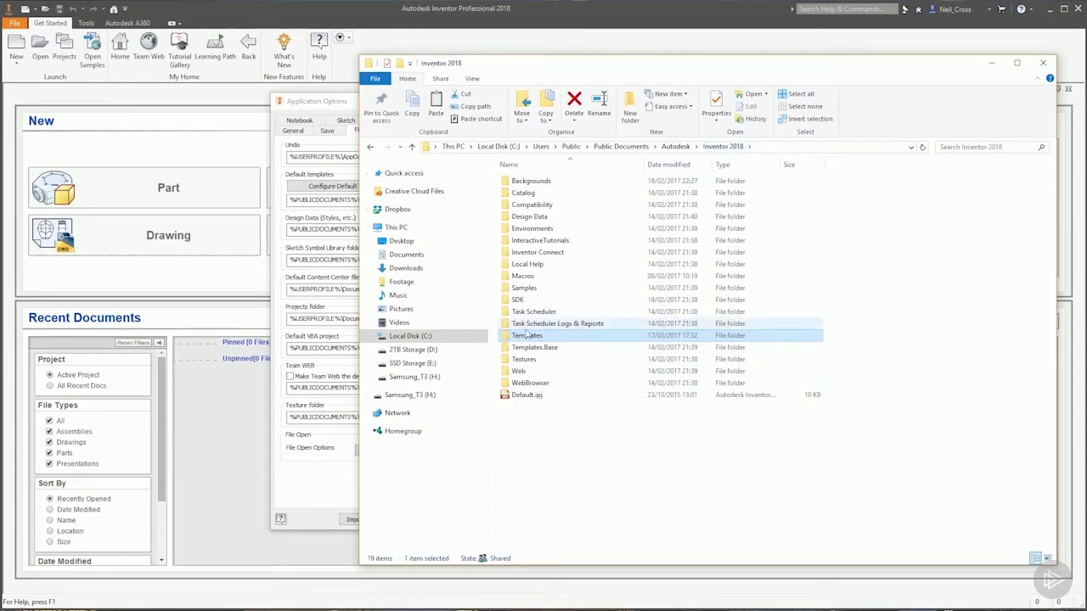
left_click_drag(552, 72, 570, 17)
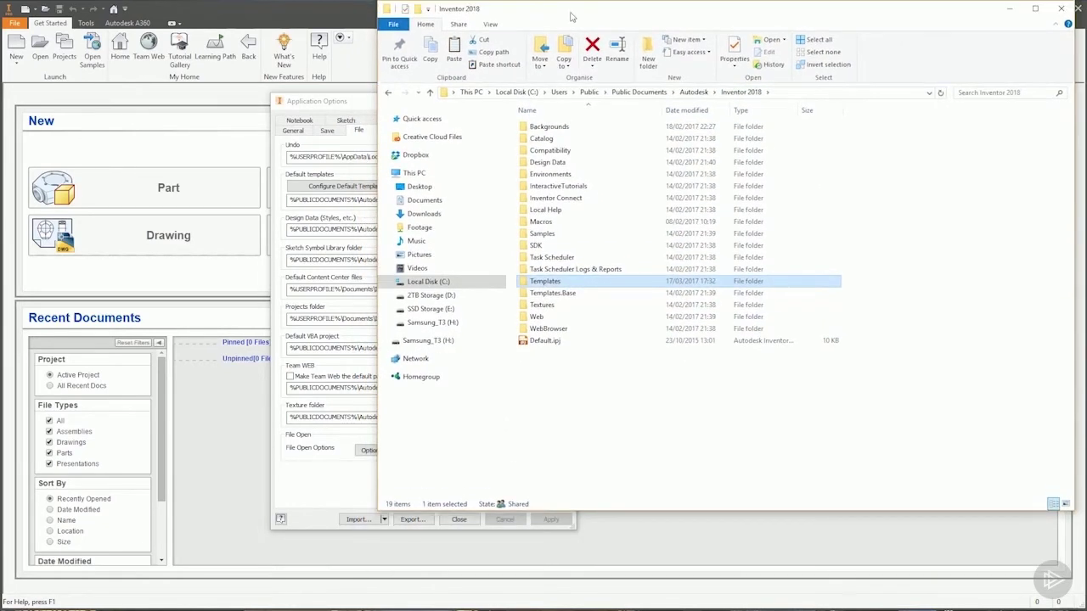
right_click(554, 281)
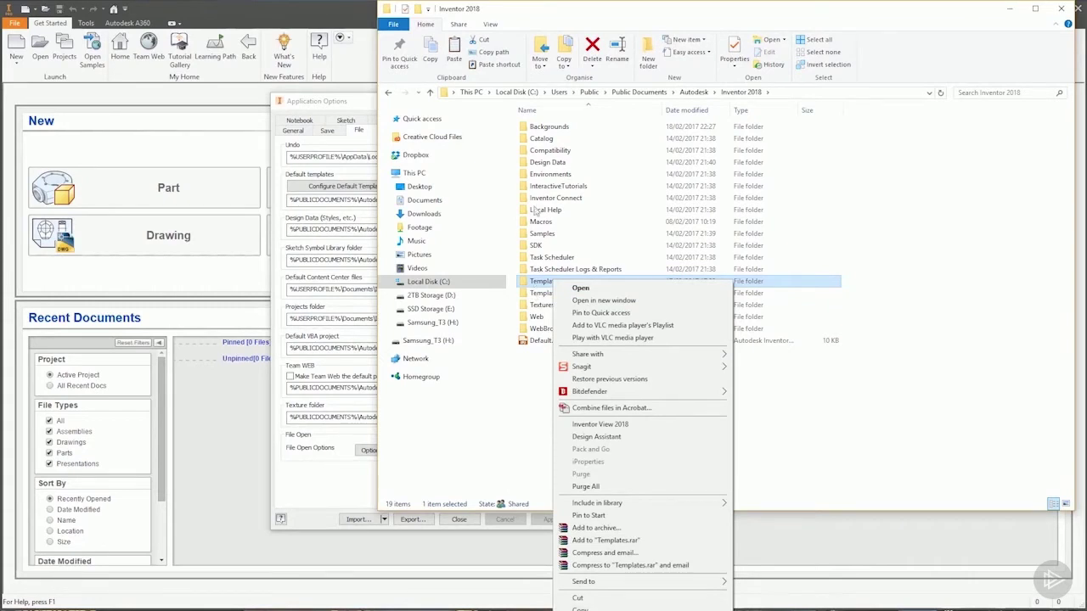
right_click(535, 140)
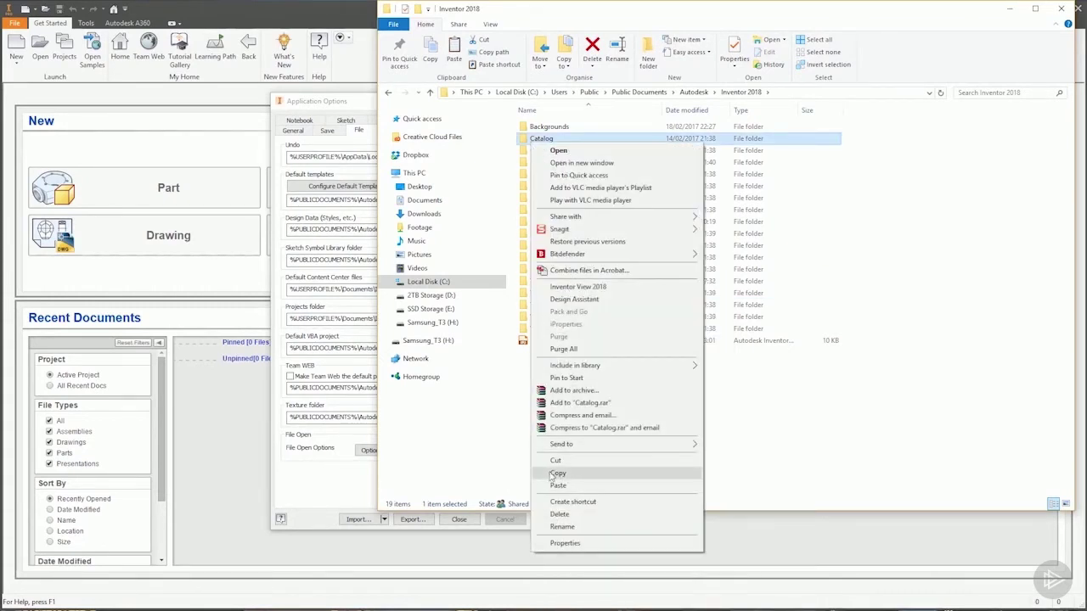
left_click(689, 415)
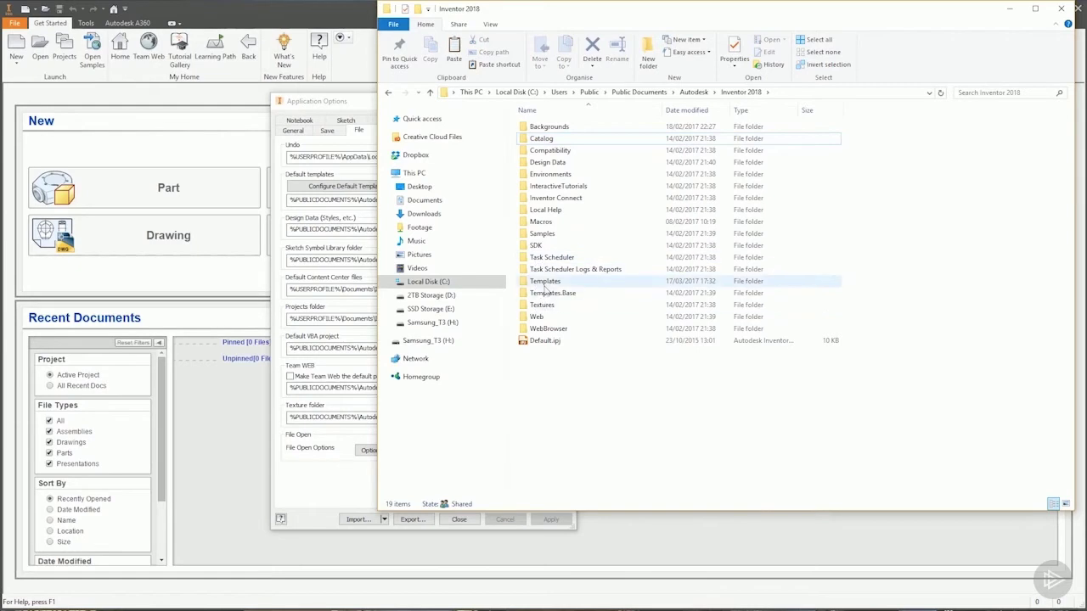
right_click(545, 284)
left_click(572, 603)
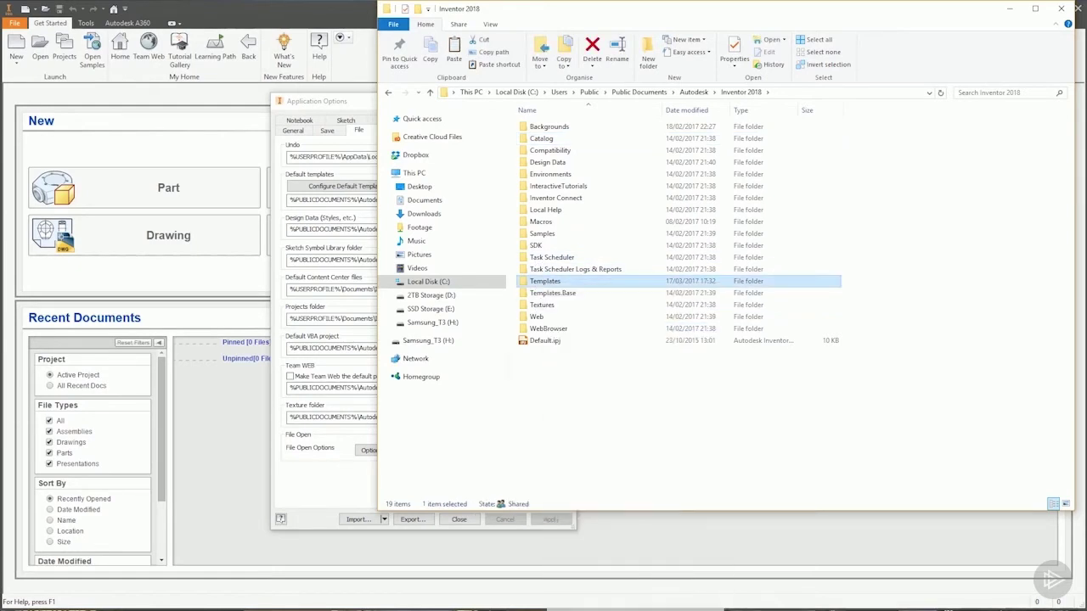
Step: Paste the Templates folder onto the Samsung_T3 (H:) drive and open it
left_click(441, 324)
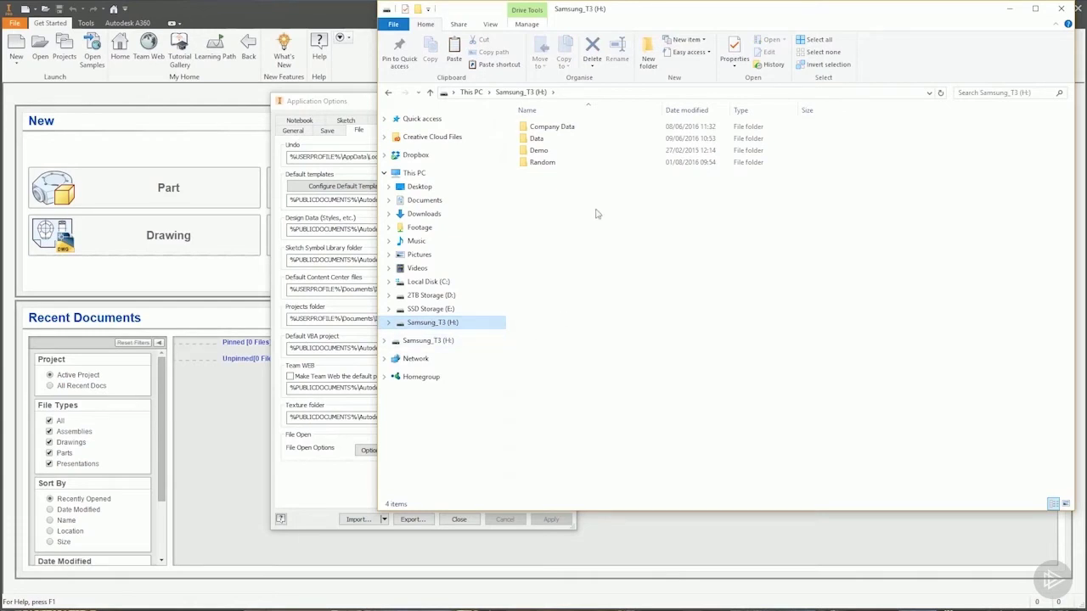
right_click(557, 238)
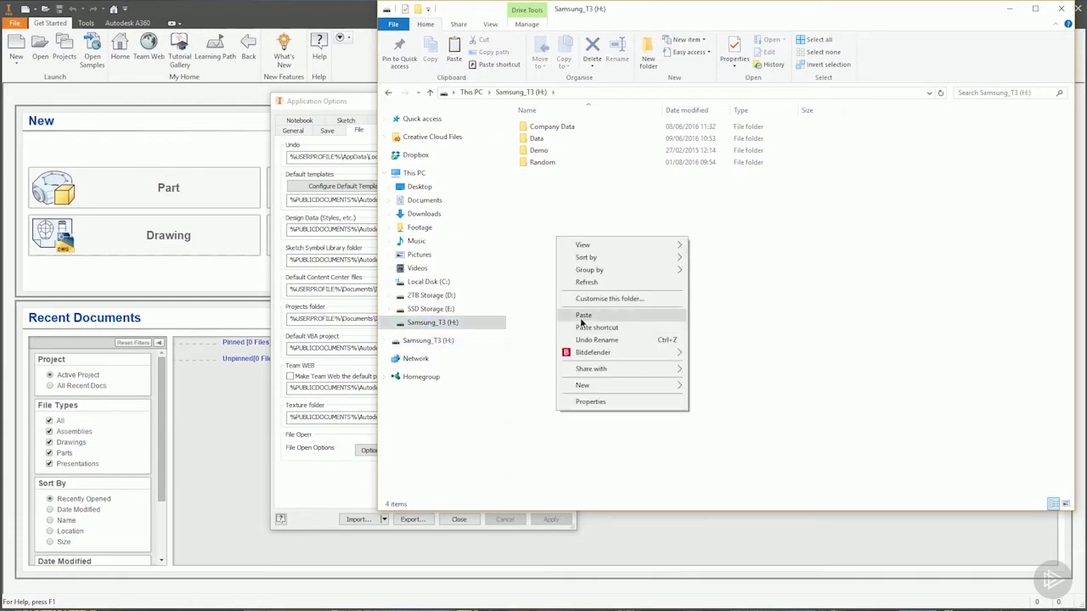
left_click(583, 315)
double_click(530, 179)
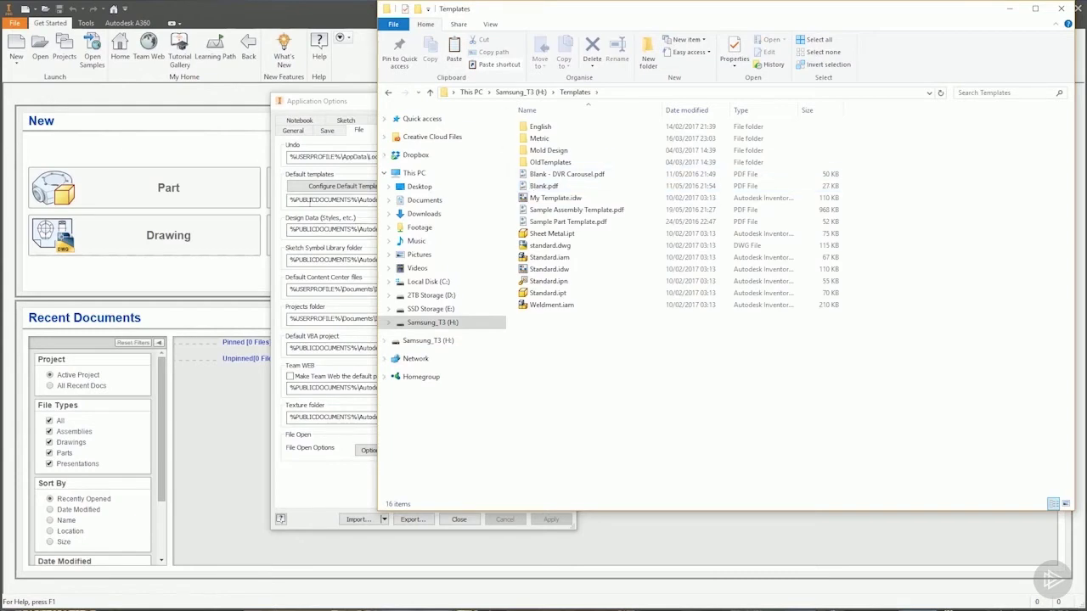
Step: Set the Default templates folder to H:\Templates\ and accept the folder-change warning
left_click(333, 200)
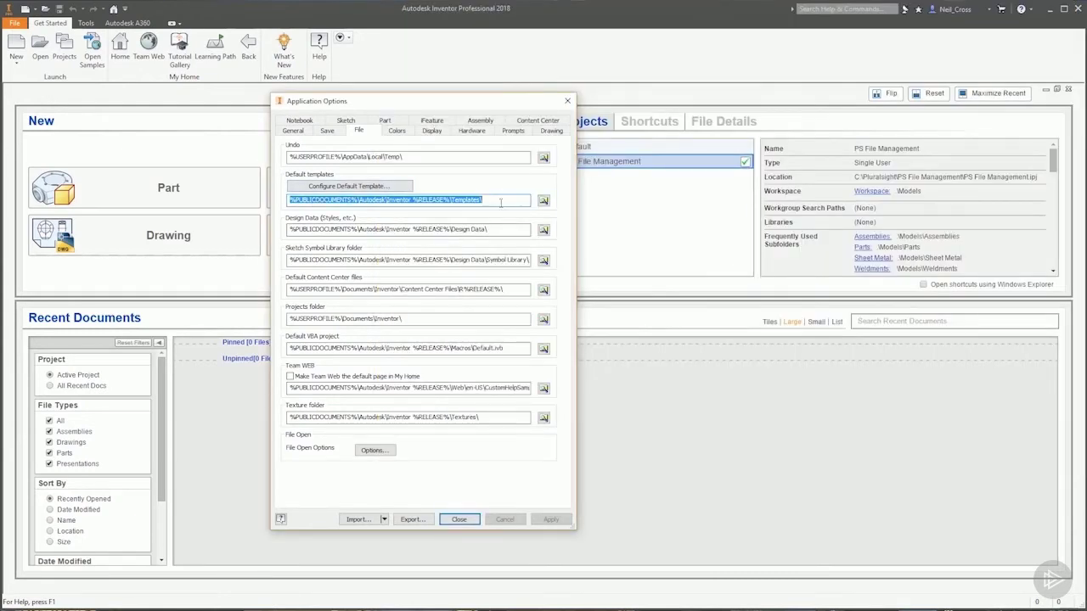
left_click(544, 200)
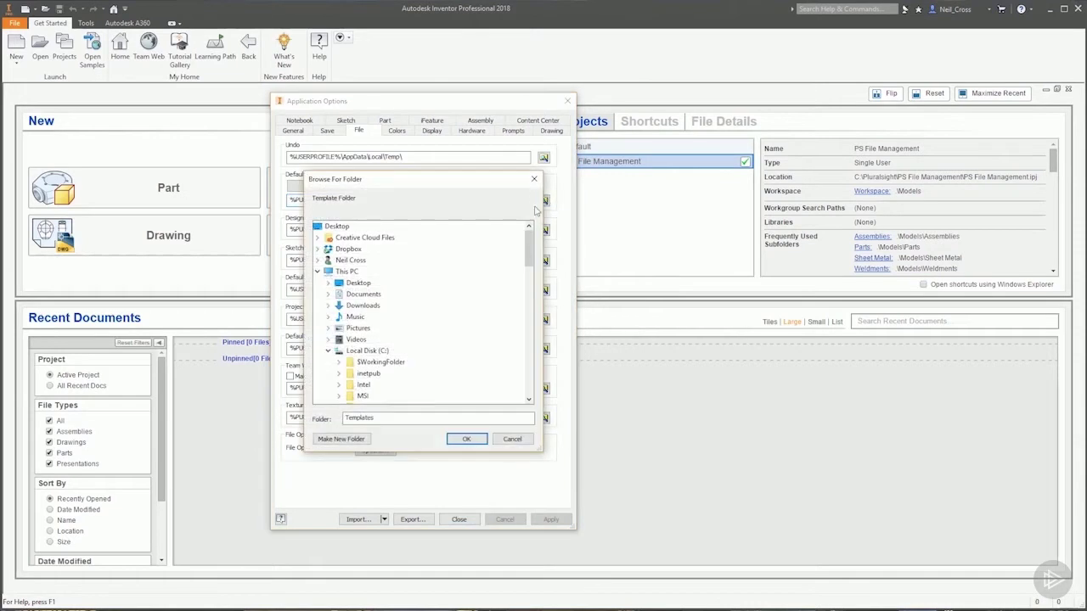
left_click_drag(529, 246, 535, 393)
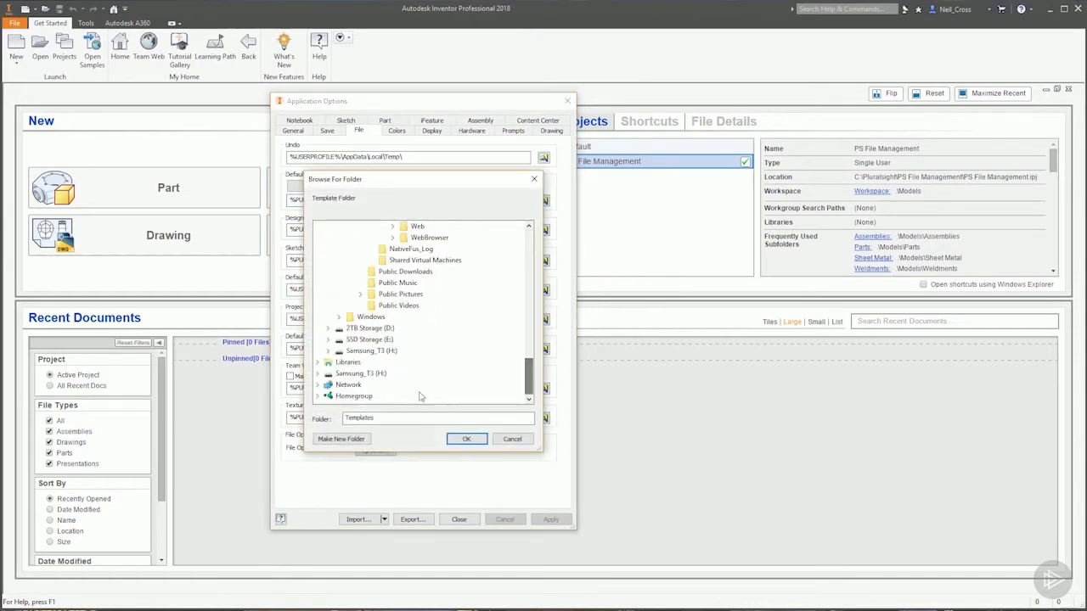
left_click(327, 351)
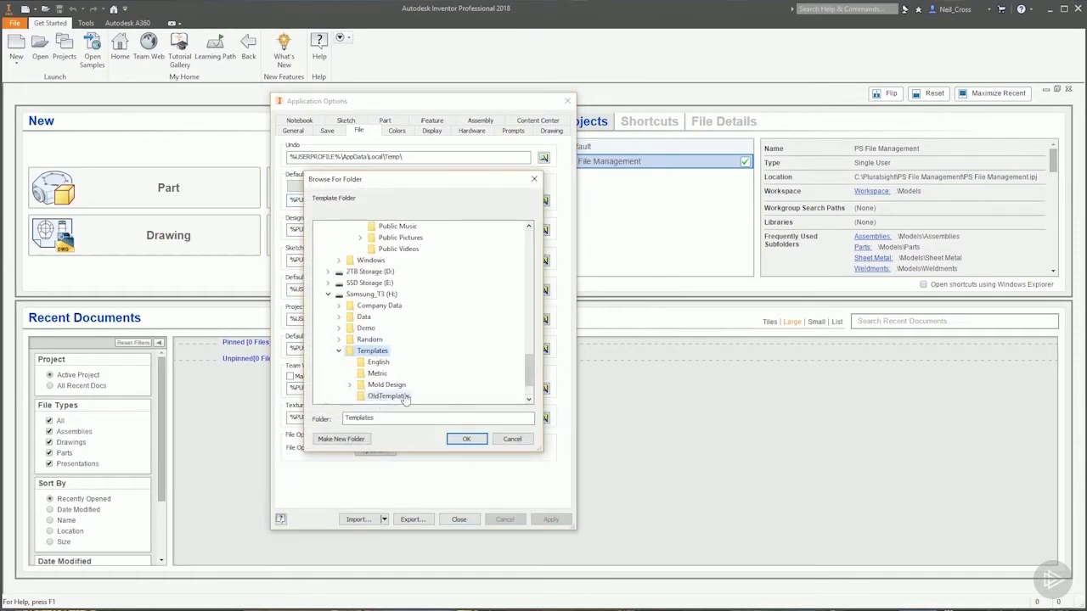
left_click(466, 439)
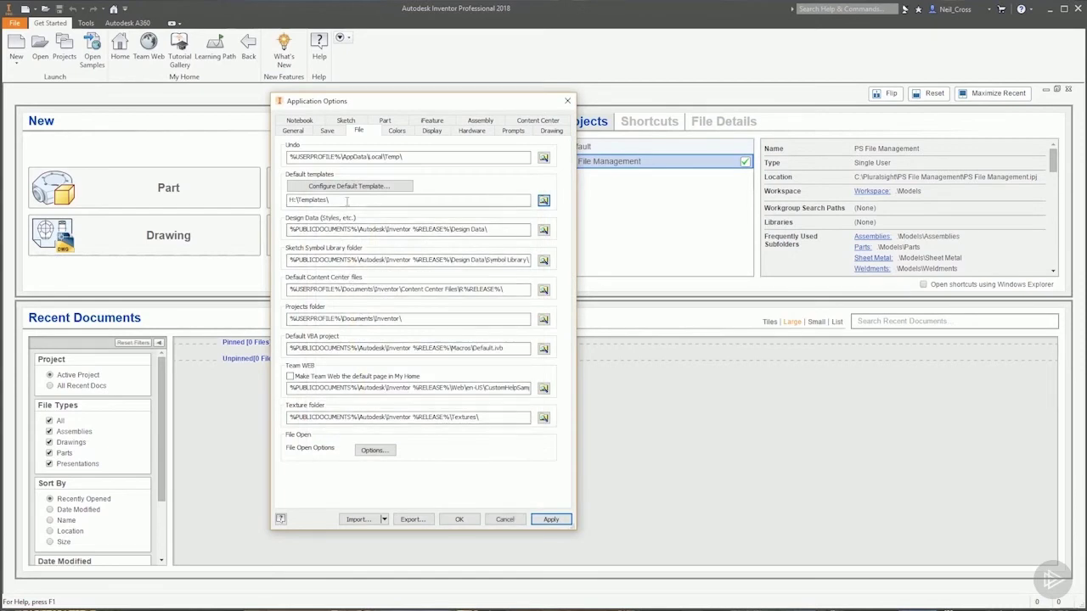
double_click(310, 199)
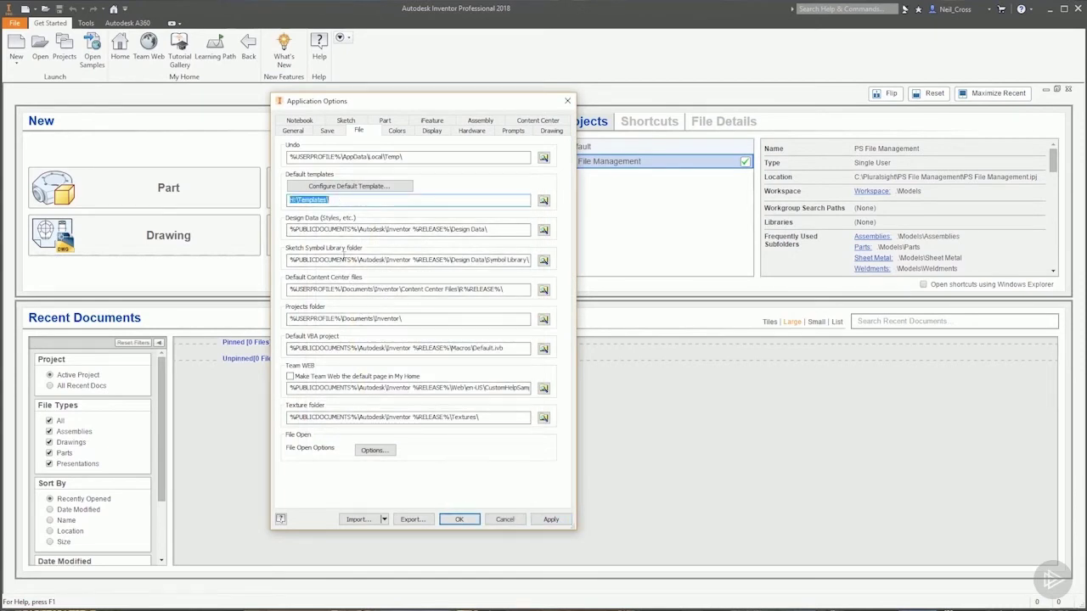
left_click(474, 520)
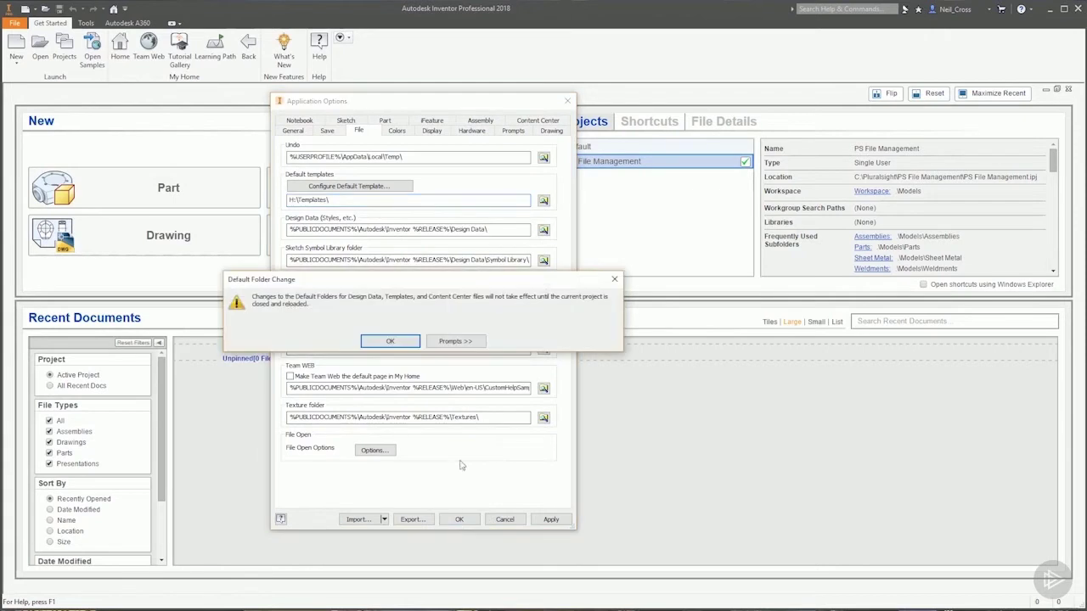
left_click(389, 341)
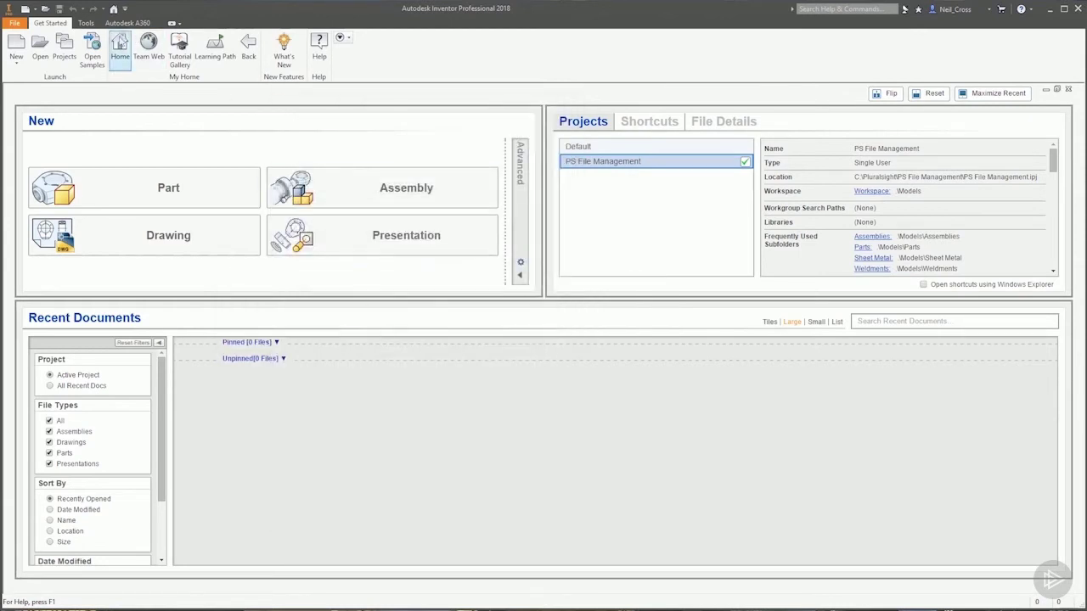
Step: Reload the PS File Management project by activating Default, then reactivating it
left_click(64, 50)
double_click(365, 157)
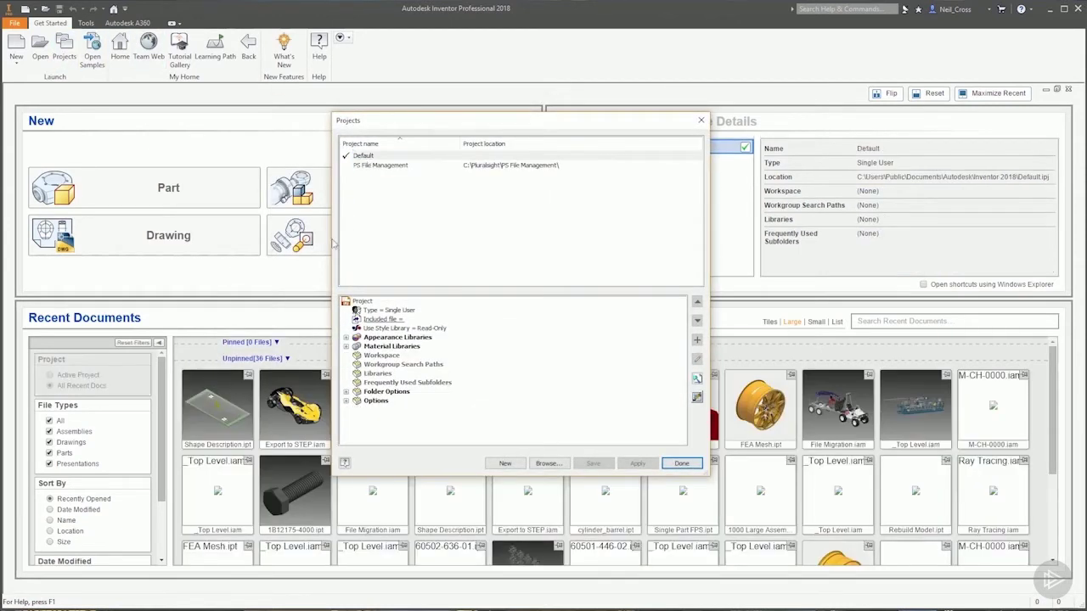
left_click(363, 165)
double_click(364, 165)
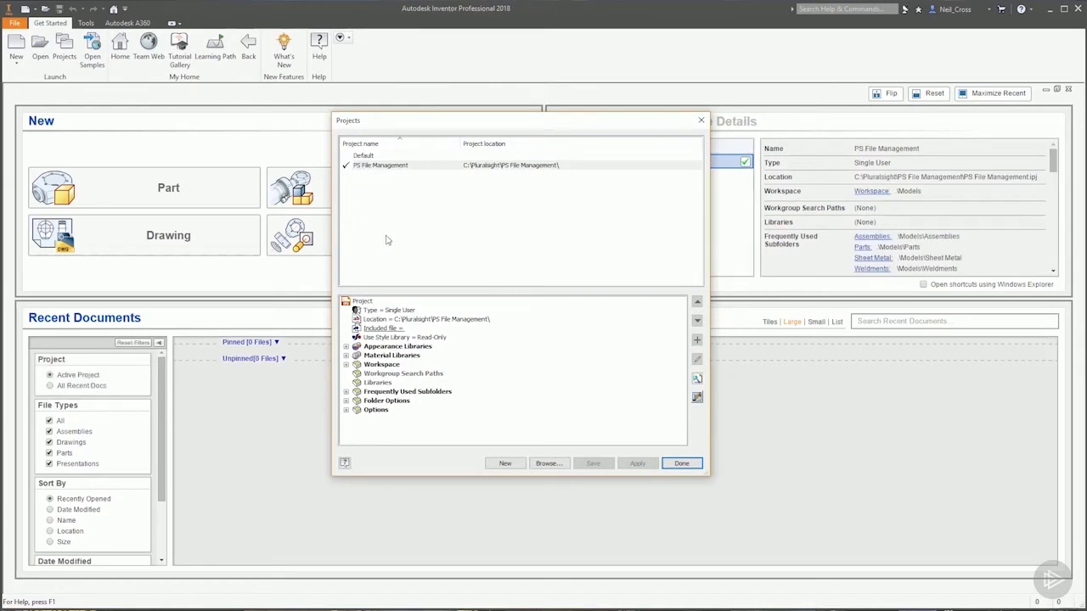
left_click(682, 463)
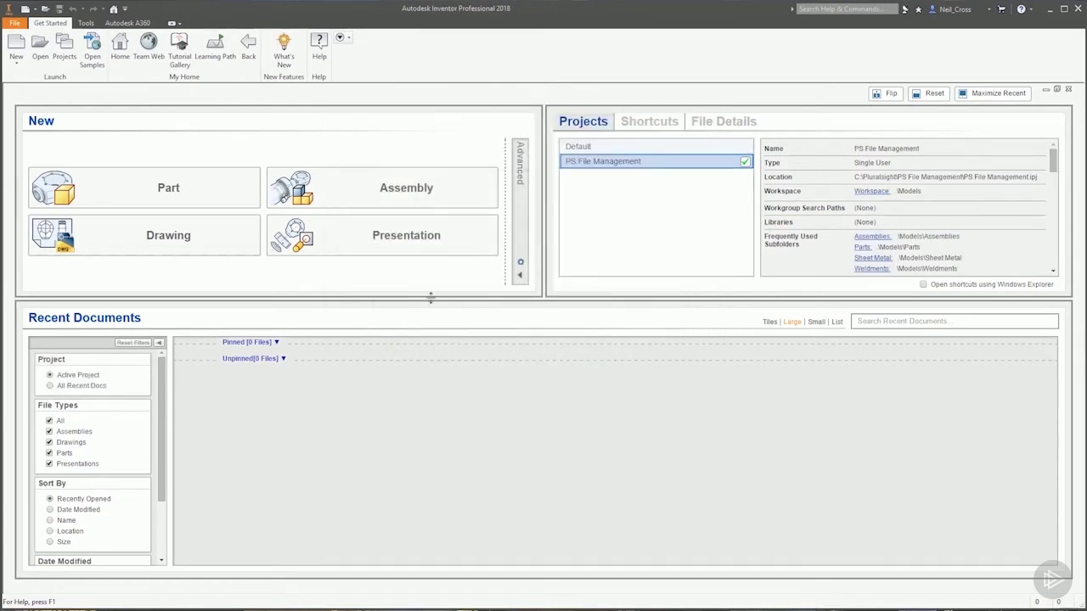
Step: Open Create New File, now listing H:\Templates\, and preview the standard.dwg drawing template
left_click(16, 51)
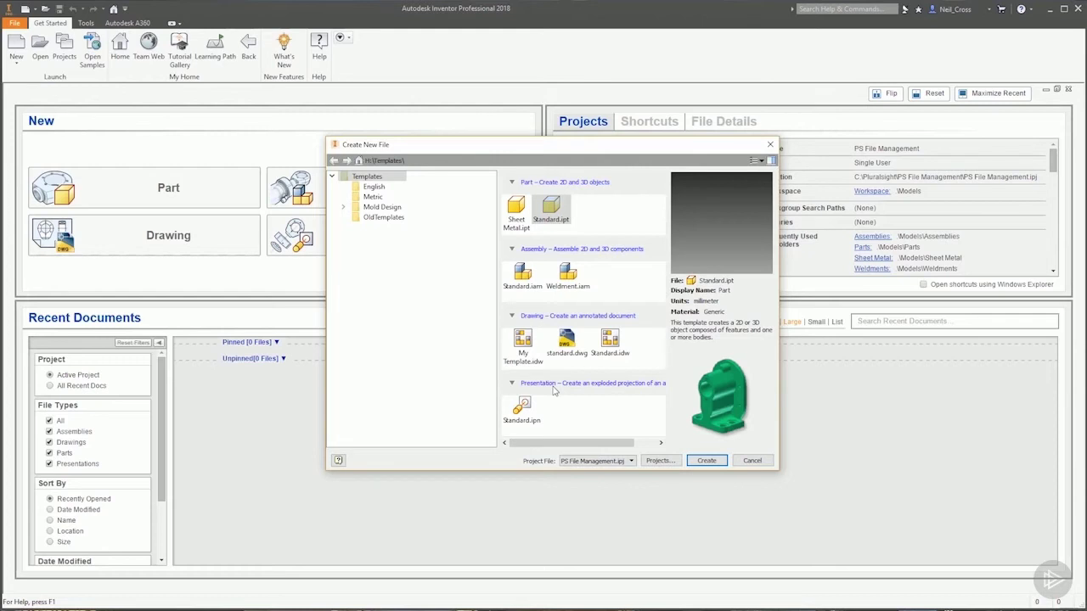
left_click(563, 348)
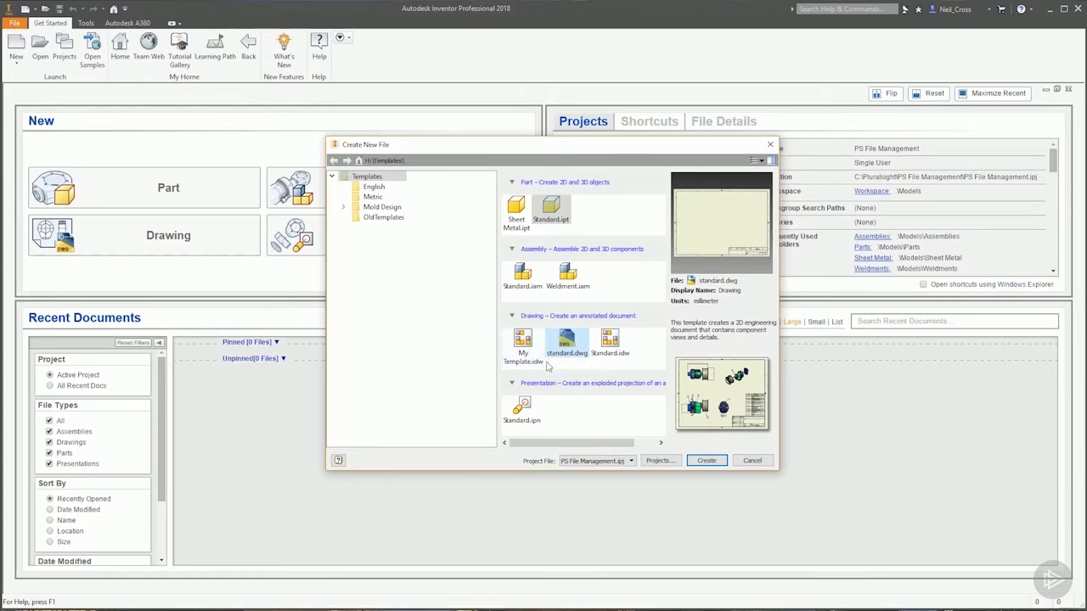
left_click(535, 355)
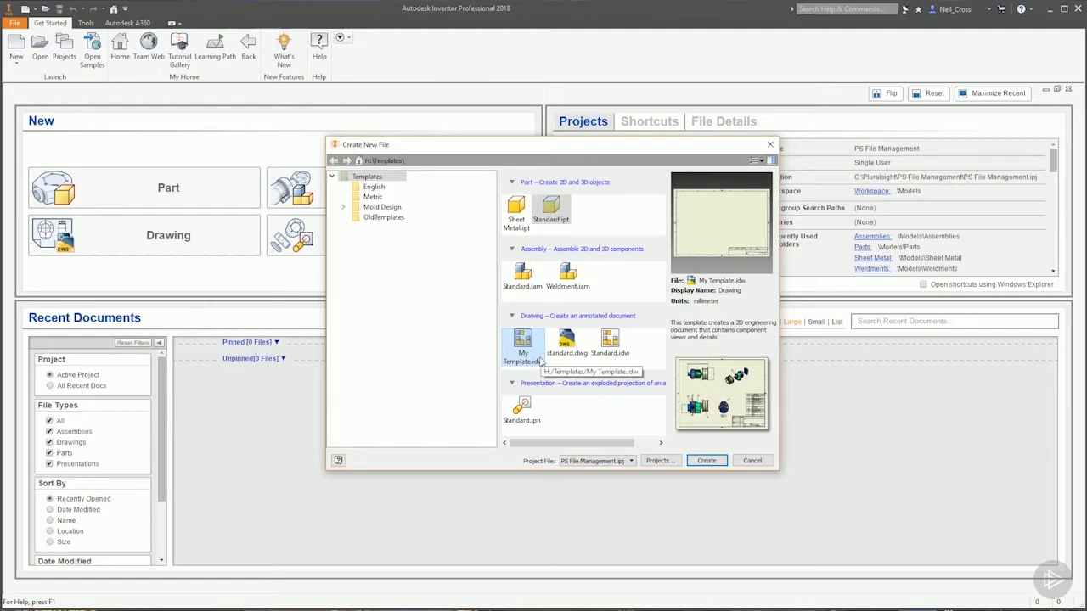
left_click(560, 341)
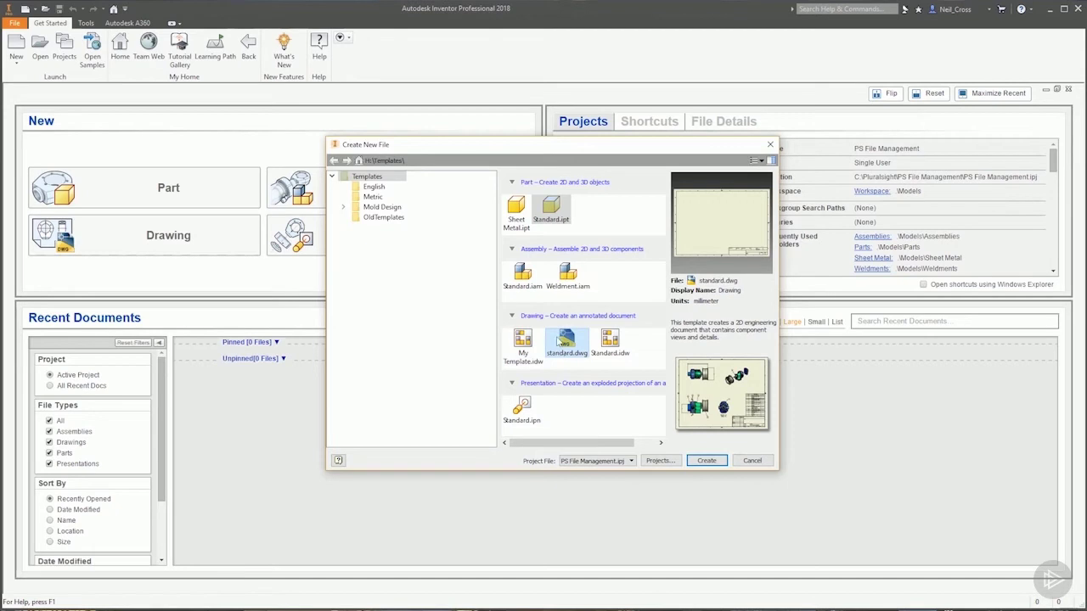
left_click(534, 363)
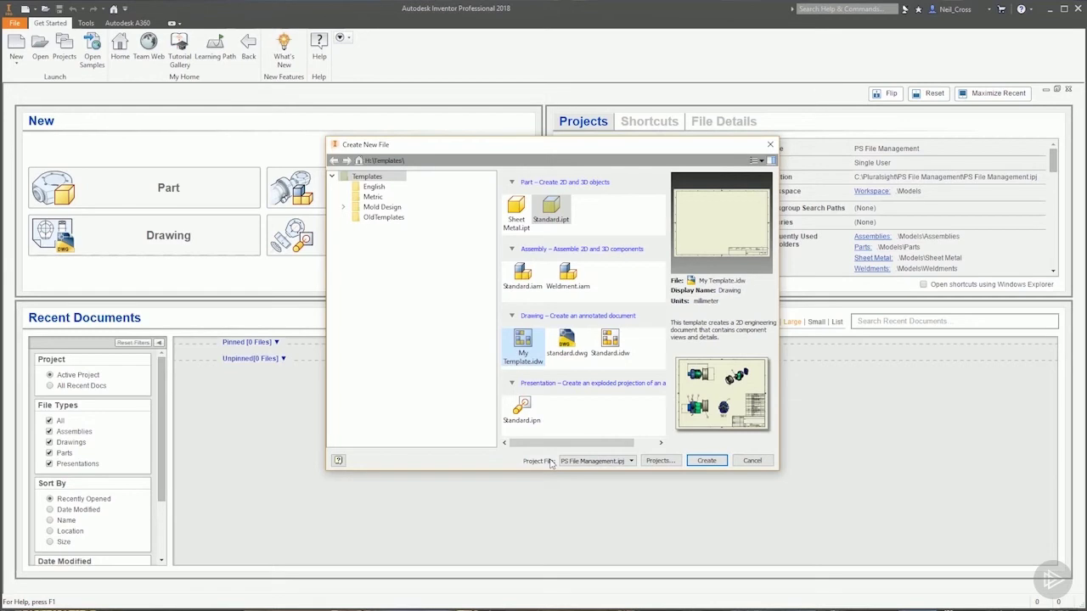
left_click(552, 350)
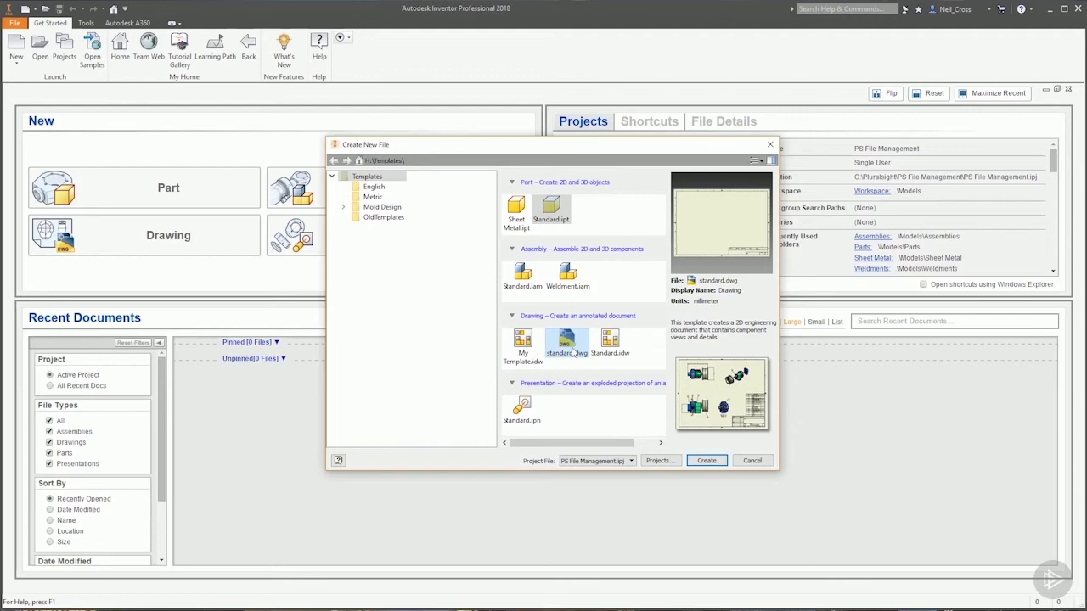
left_click(524, 350)
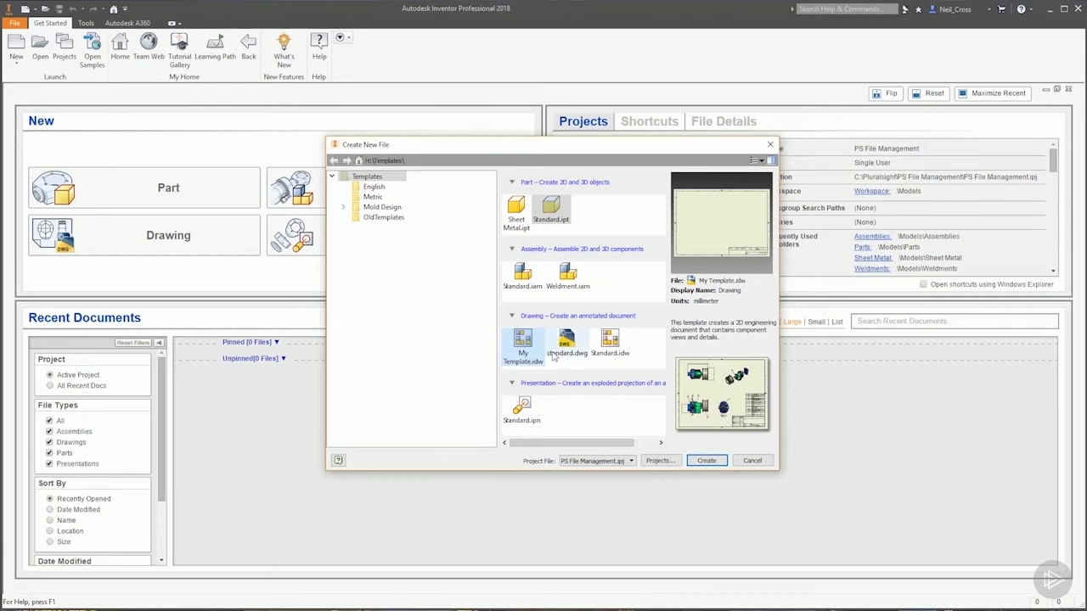
left_click(578, 348)
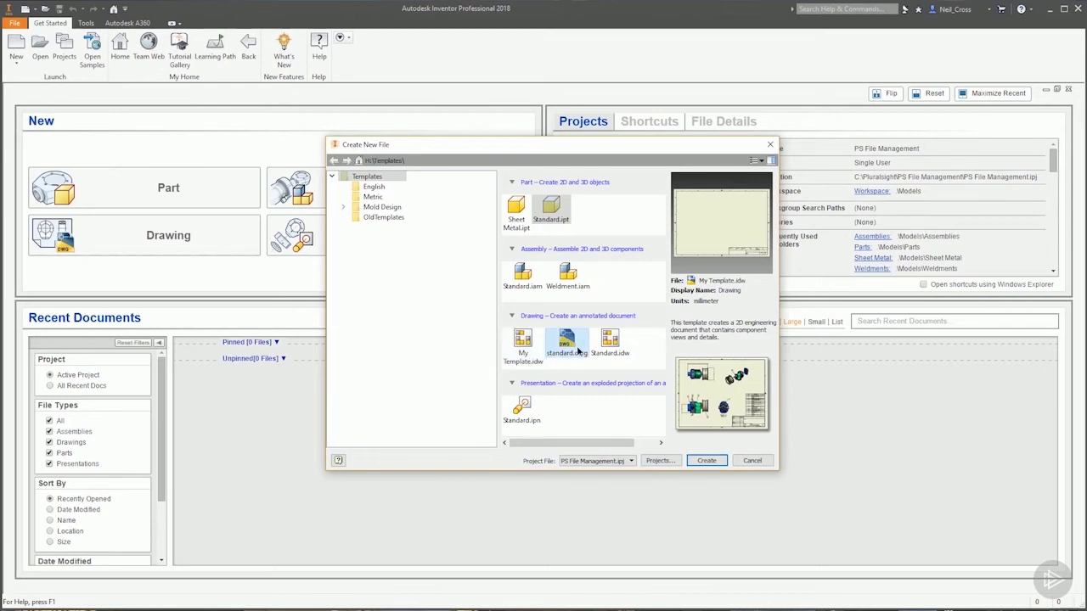
left_click(522, 350)
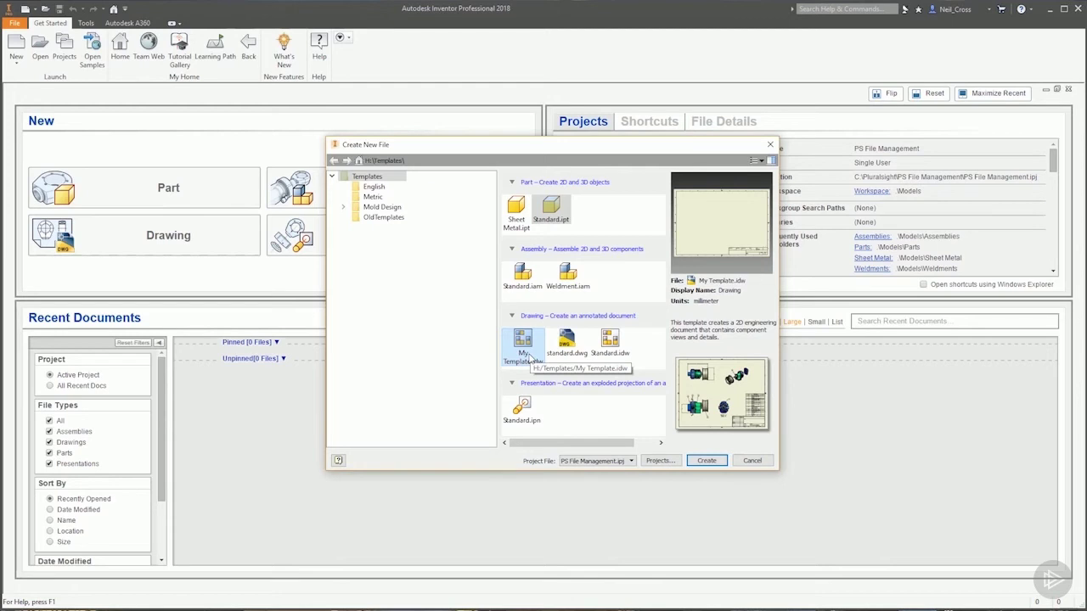
Step: Compare the standard.dwg and My Template.idw templates, then close the Create New File dialog
left_click(566, 344)
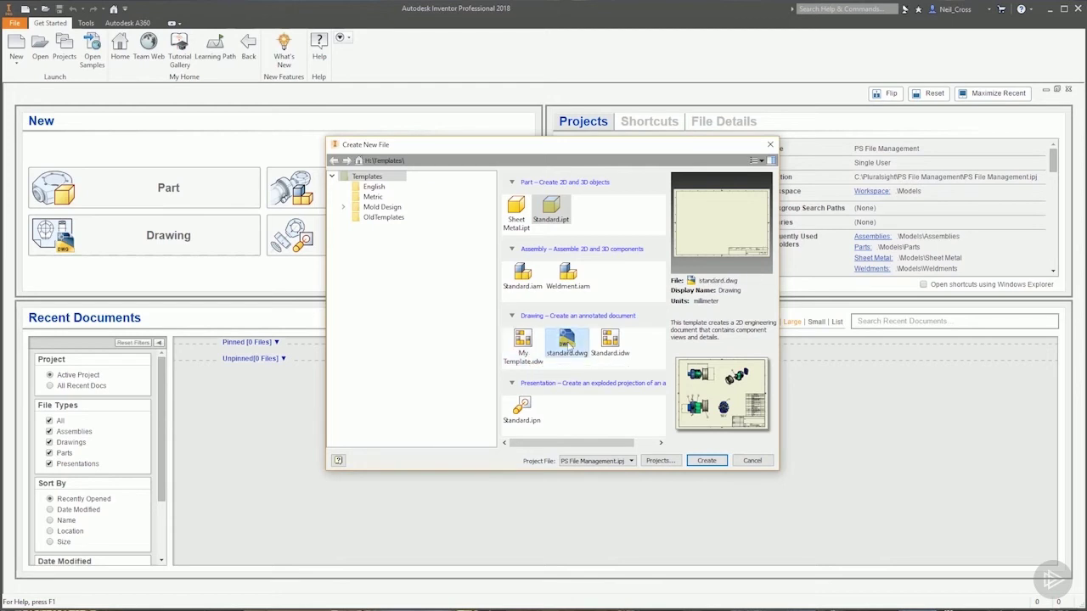
left_click(523, 361)
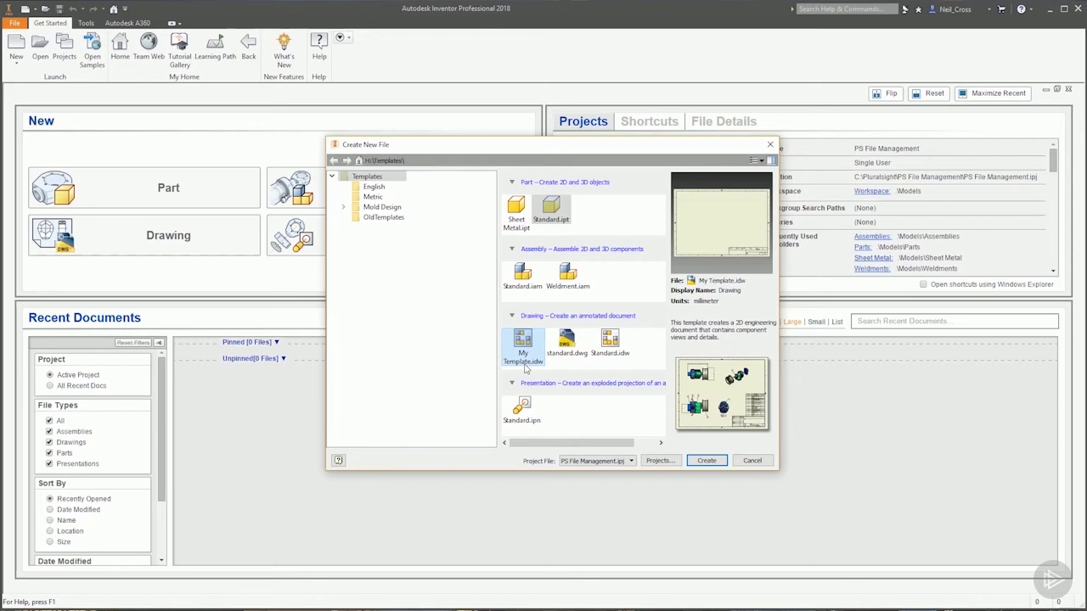
left_click(568, 344)
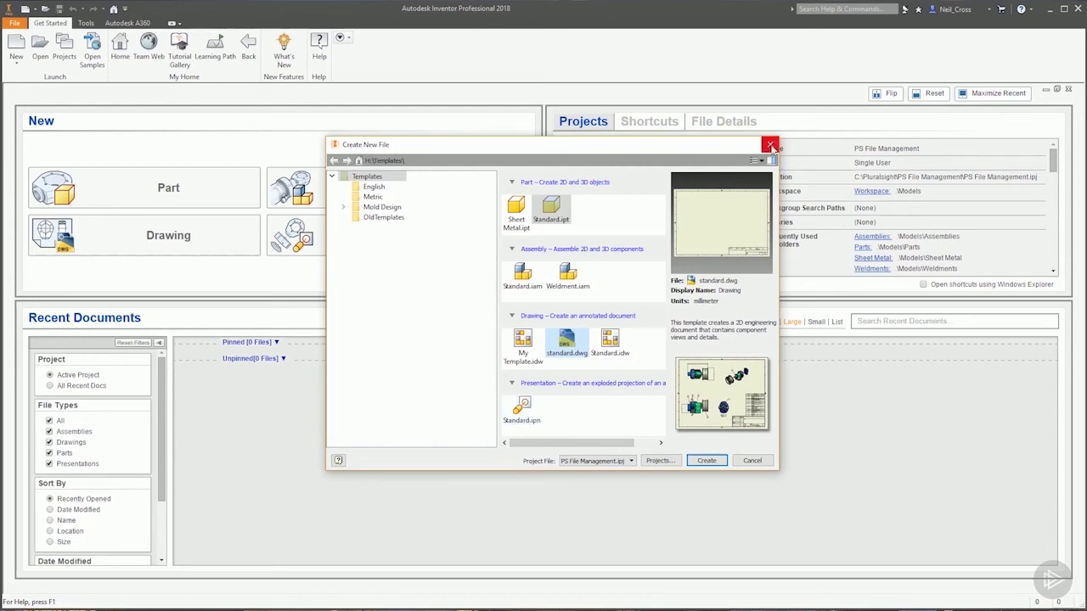
left_click(770, 144)
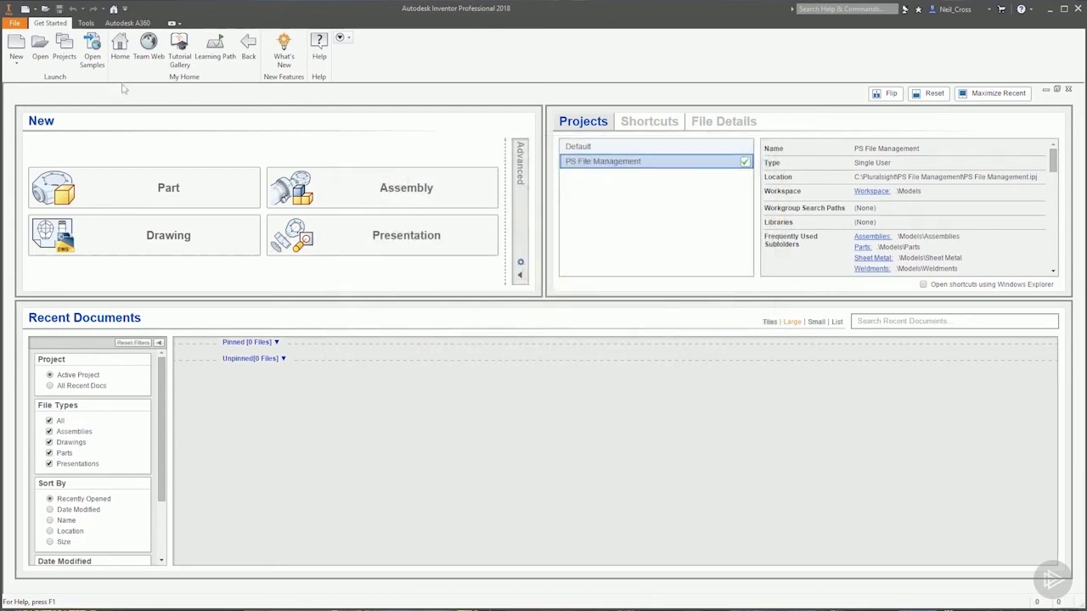
Step: Confirm the Application Options default templates path reads H:\Templates\, then switch to the H:\Templates folder
left_click(12, 23)
left_click(105, 304)
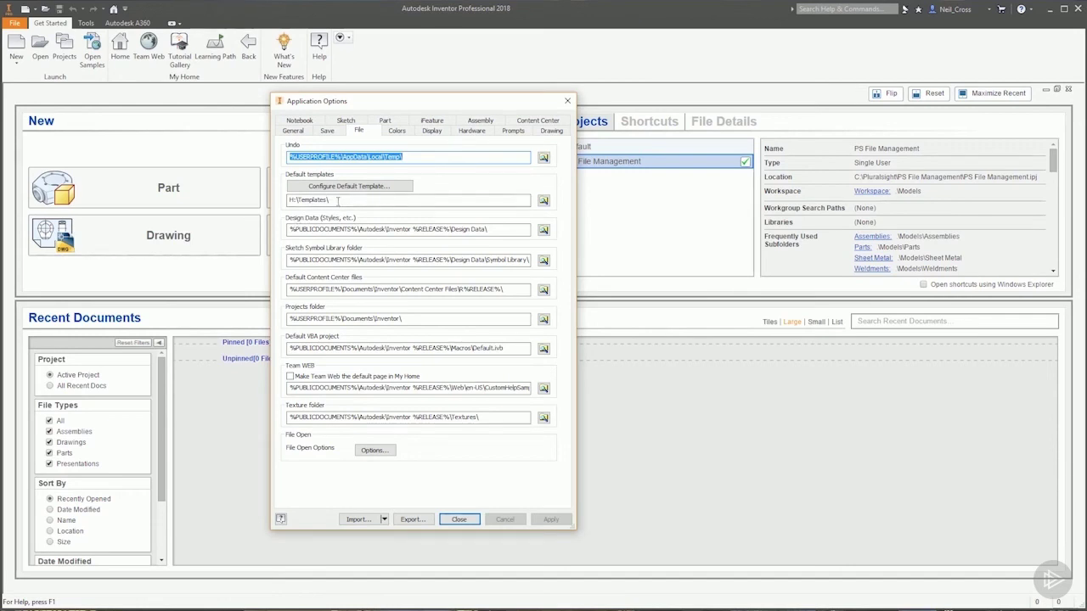
double_click(334, 201)
key("End")
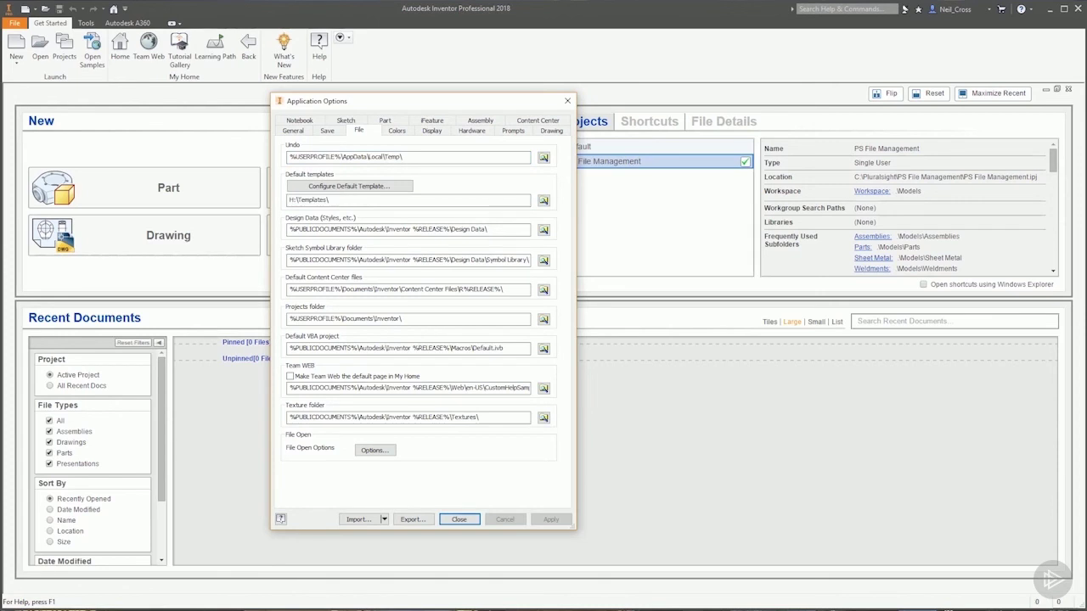
left_click(459, 519)
key("alt+Tab")
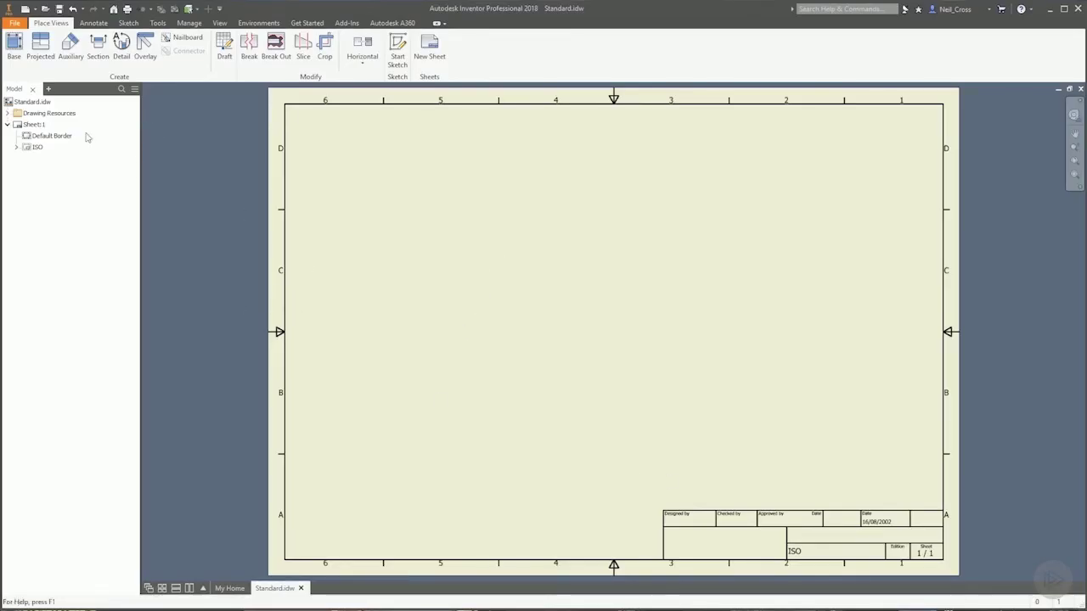
Step: Inspect Default Border and the ISO title block under Drawing Resources, then close Standard.idw unedited
left_click(8, 113)
left_click(16, 136)
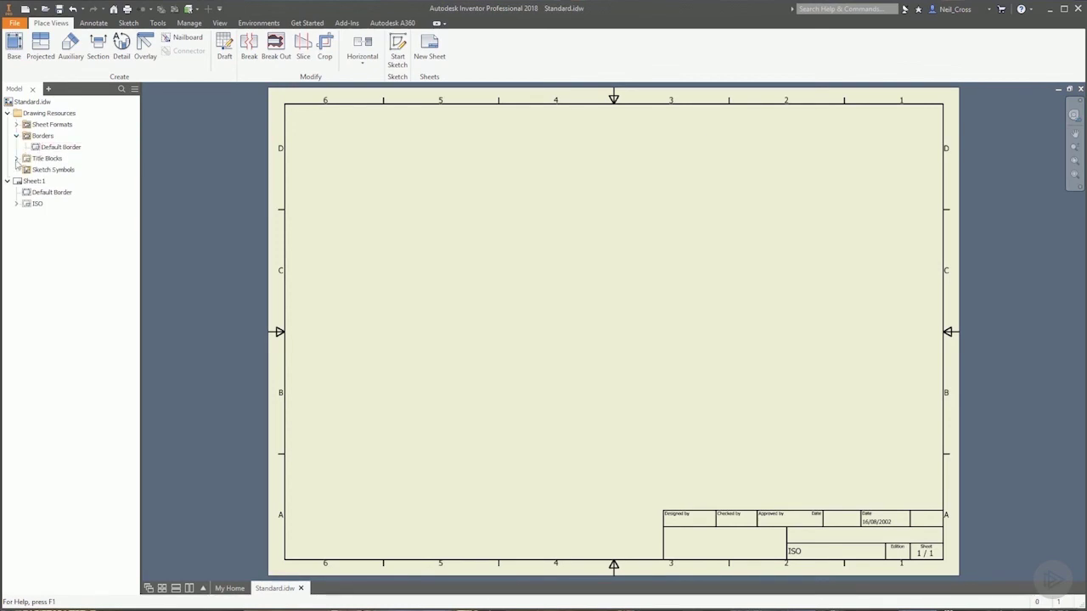
left_click(16, 159)
left_click(46, 169)
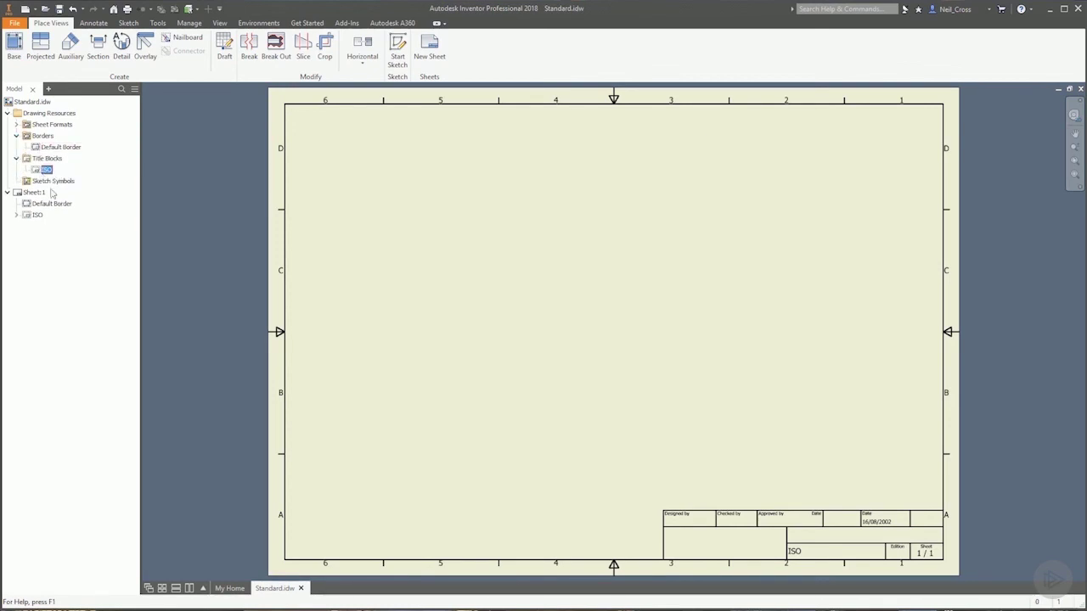
right_click(46, 170)
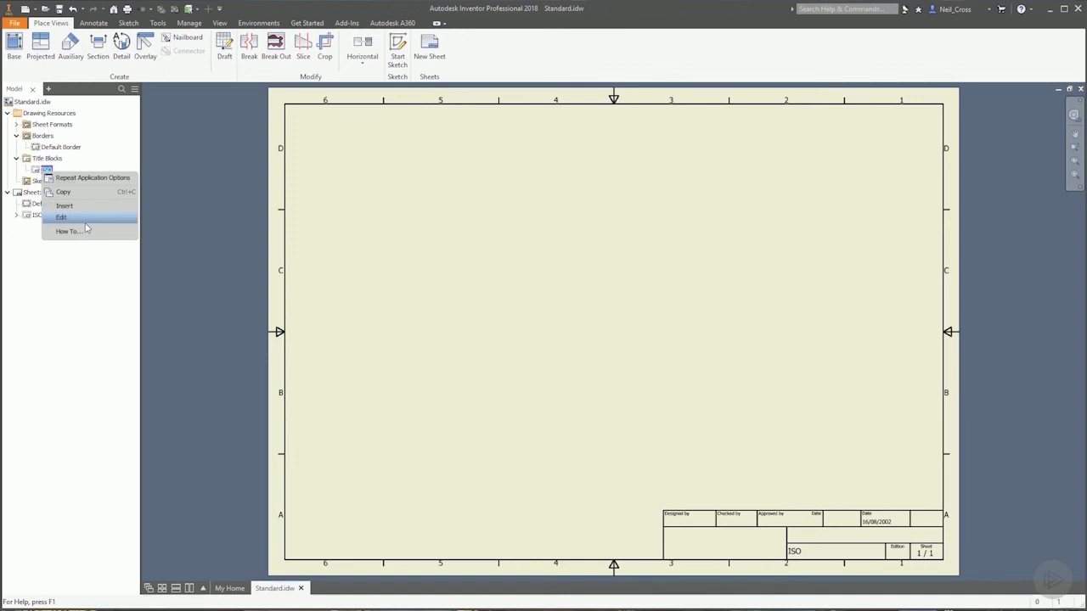
left_click(246, 117)
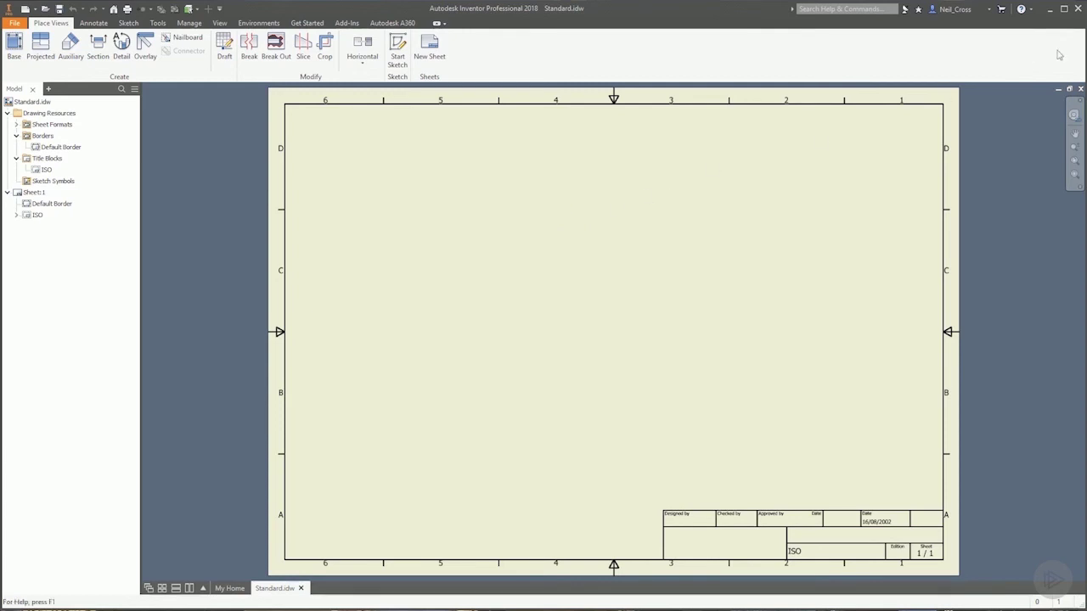
left_click(1080, 88)
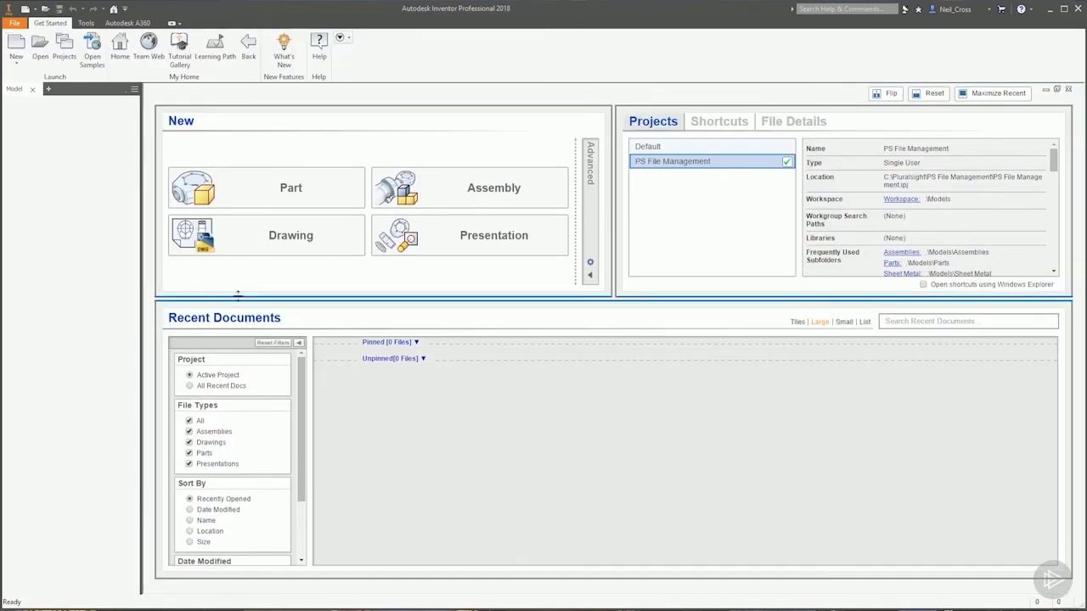